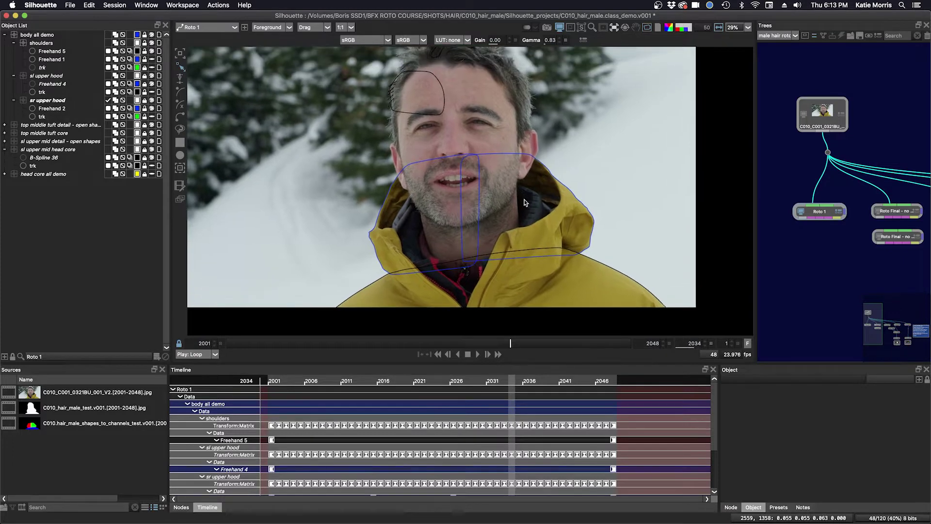
Disable the Roto 1 node
click(898, 214)
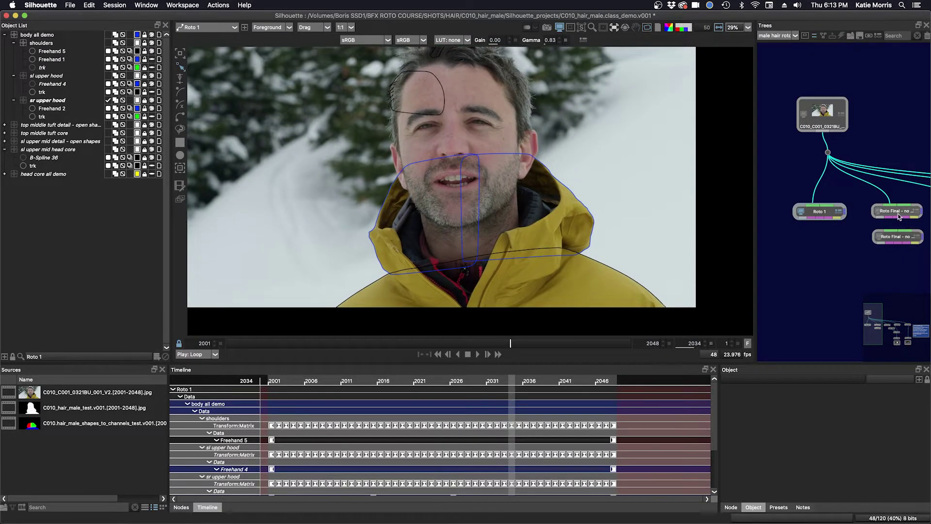
click(822, 213)
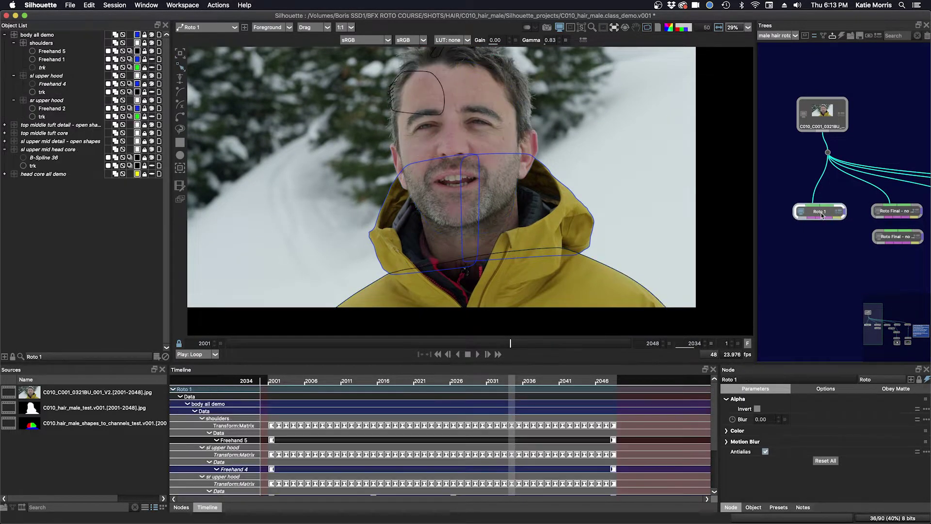
key(e)
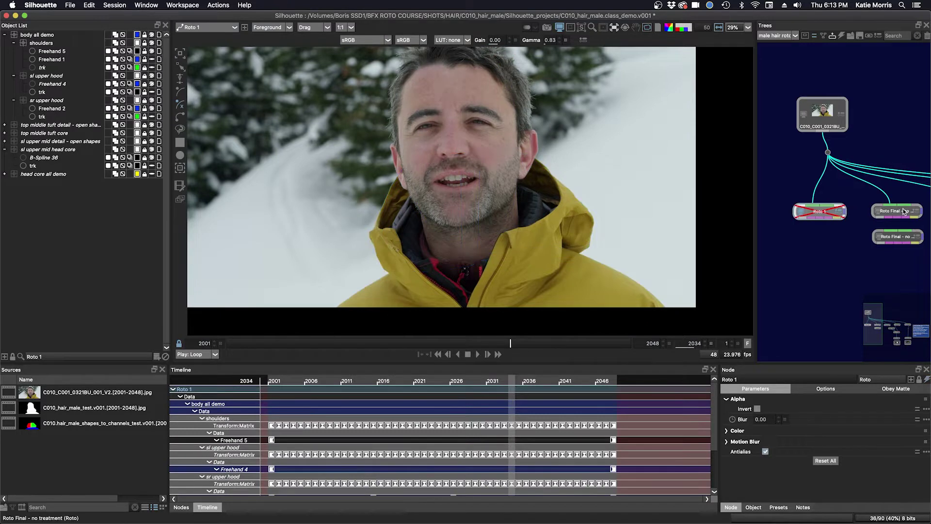
Activate Roto Final - no treatment and select every layer from sl lowest detail - open shapes to body all
click(905, 211)
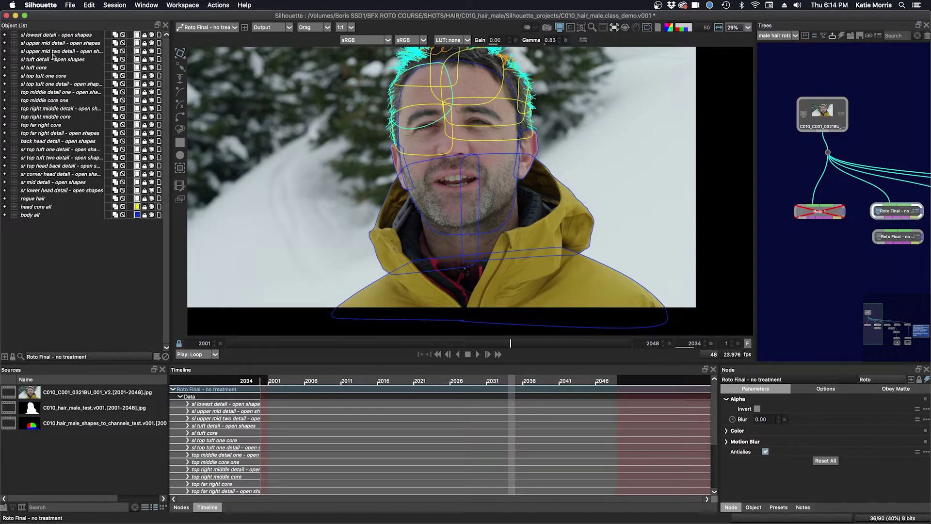
click(59, 36)
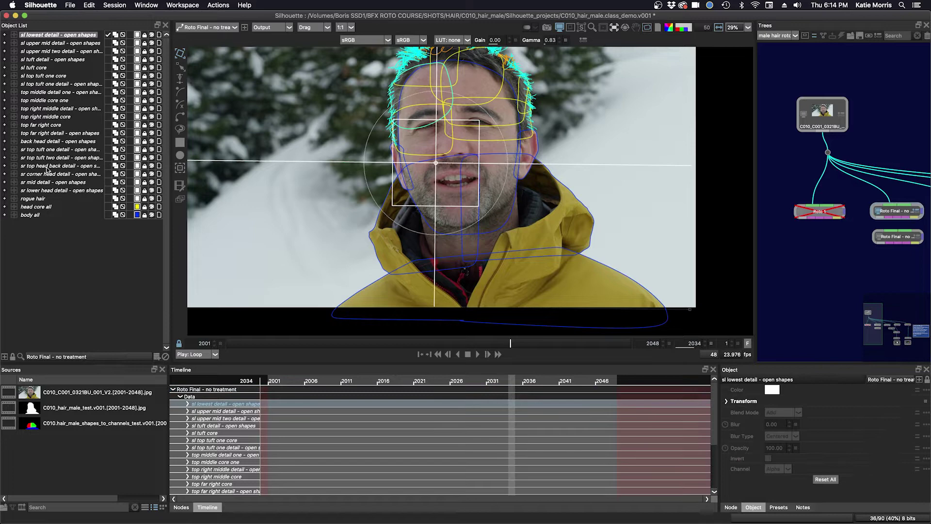
shift+click(30, 219)
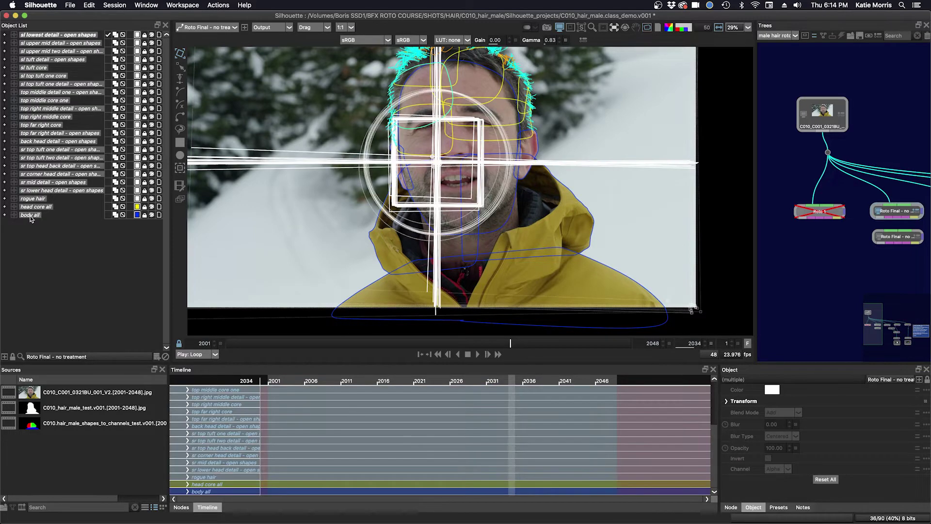
Expand the layer groups into their B-splines and enlarge the keyframe timeline area
click(4, 36)
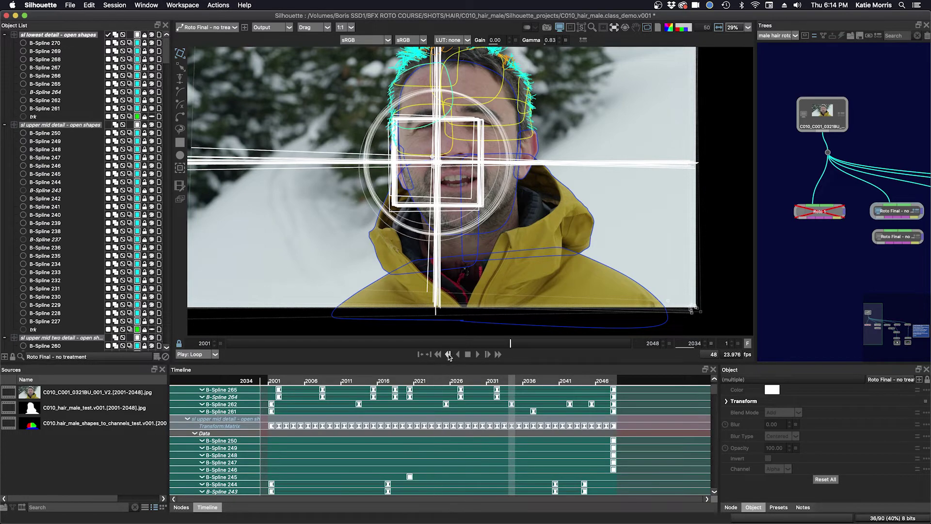
mouse_move(448, 368)
mouse_down()
mouse_move(455, 240)
mouse_move(442, 389)
mouse_up()
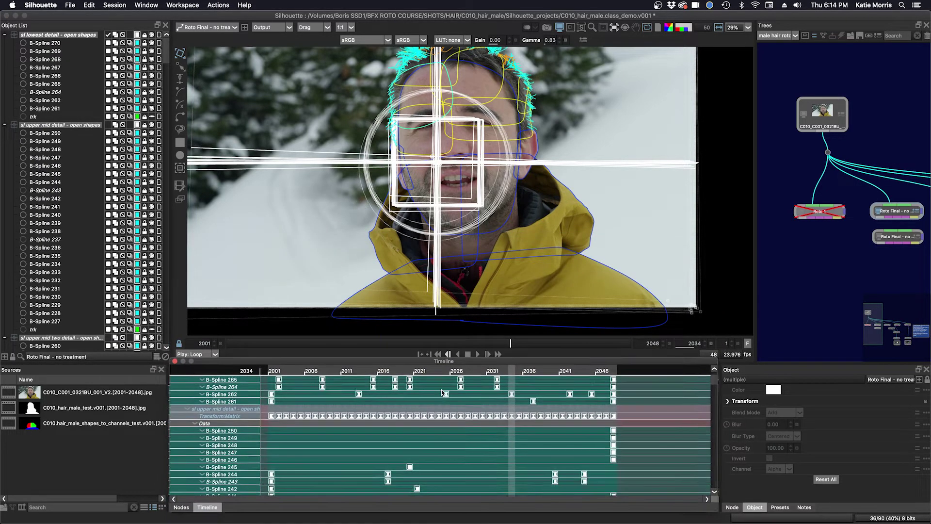
drag(453, 363, 458, 182)
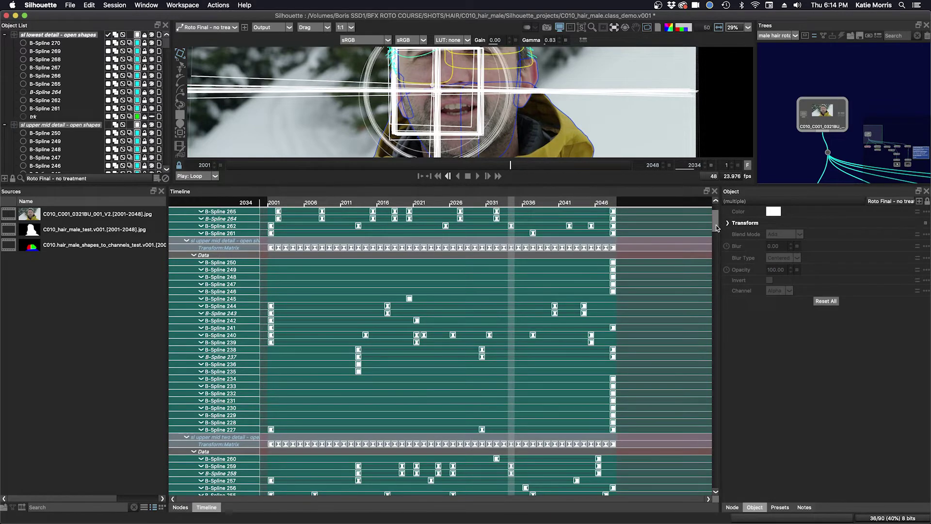
Scroll through the keyframe tracks of every hair, head and body shape across frames 2001–2048
scroll(716, 228, down, 2)
scroll(717, 228, down, 2)
scroll(717, 228, down, 2)
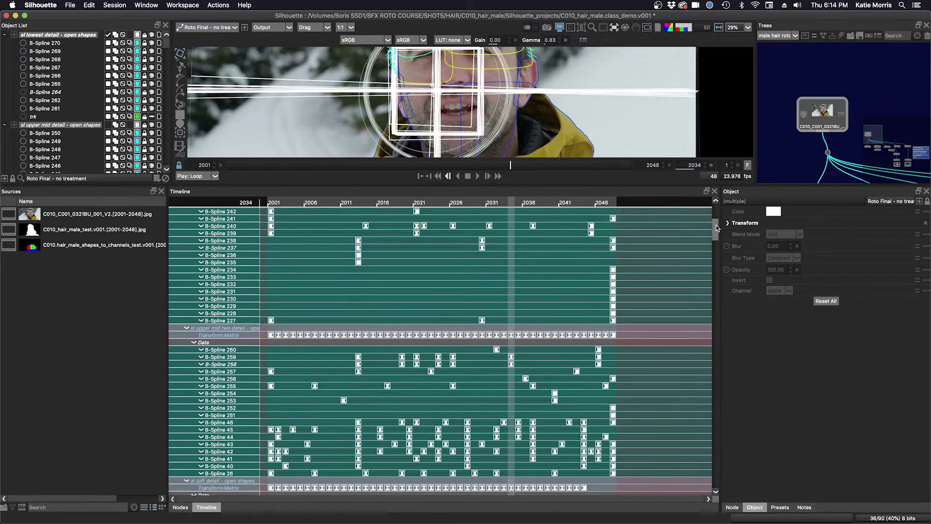
scroll(717, 228, down, 2)
scroll(716, 228, down, 2)
scroll(714, 238, down, 2)
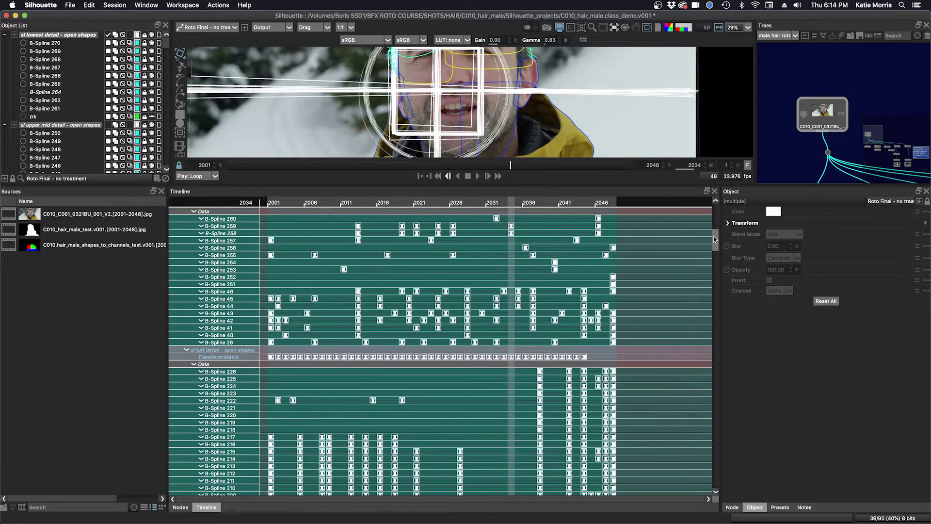
scroll(713, 238, down, 2)
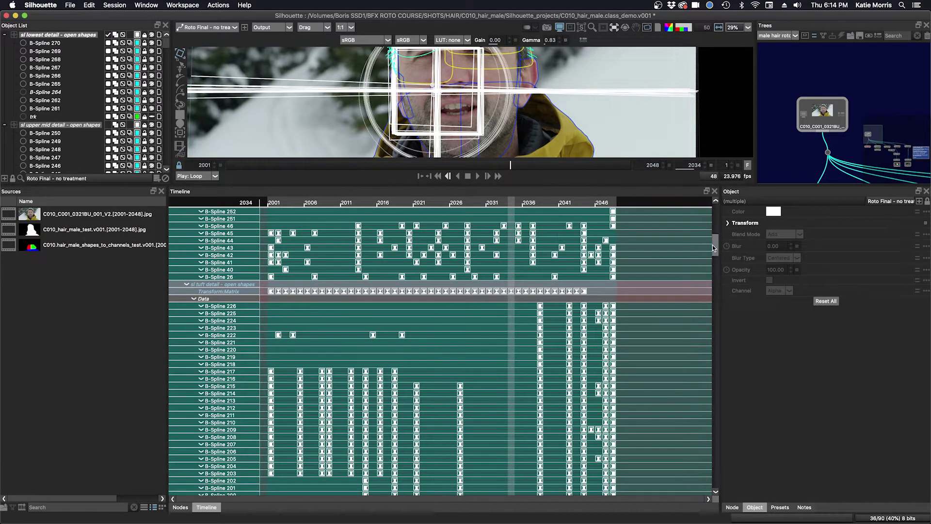
drag(713, 248, 707, 440)
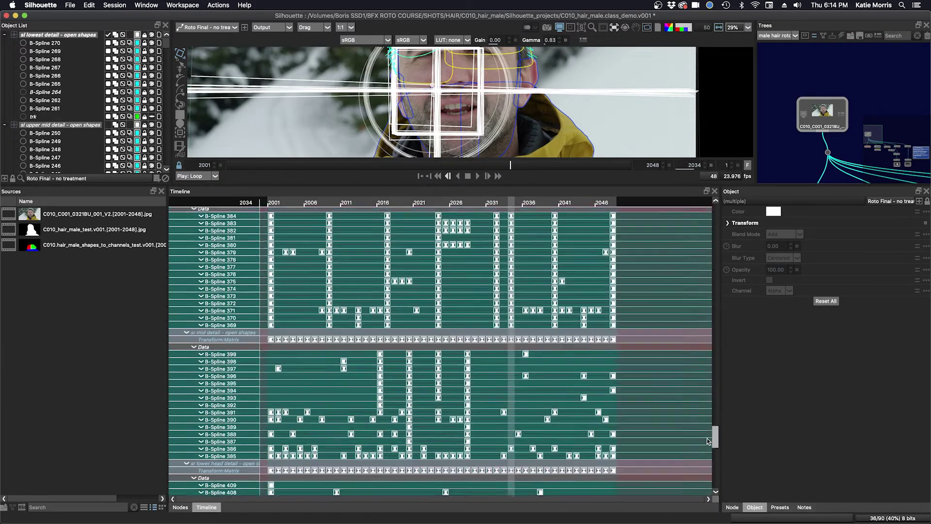
scroll(707, 441, down, 5)
scroll(708, 436, down, 5)
scroll(710, 432, down, 5)
scroll(712, 425, down, 5)
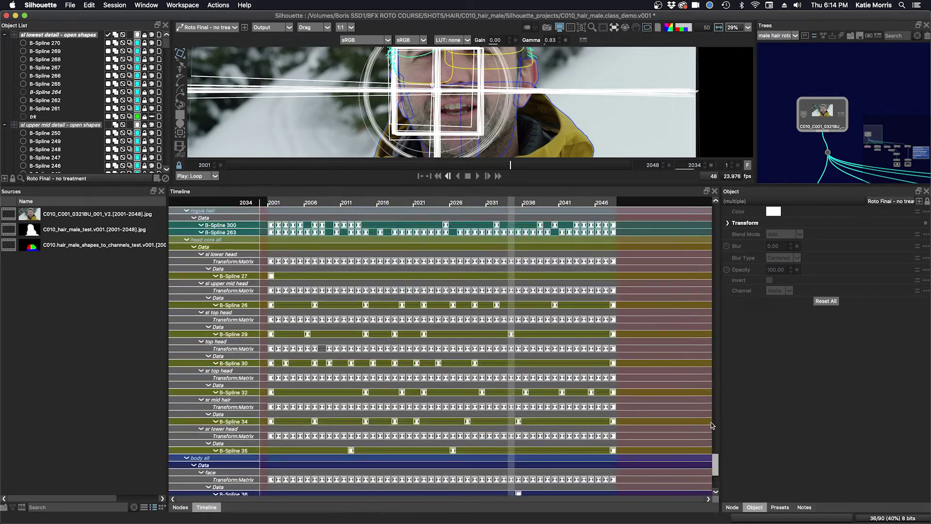
scroll(712, 425, up, 15)
scroll(708, 412, up, 1)
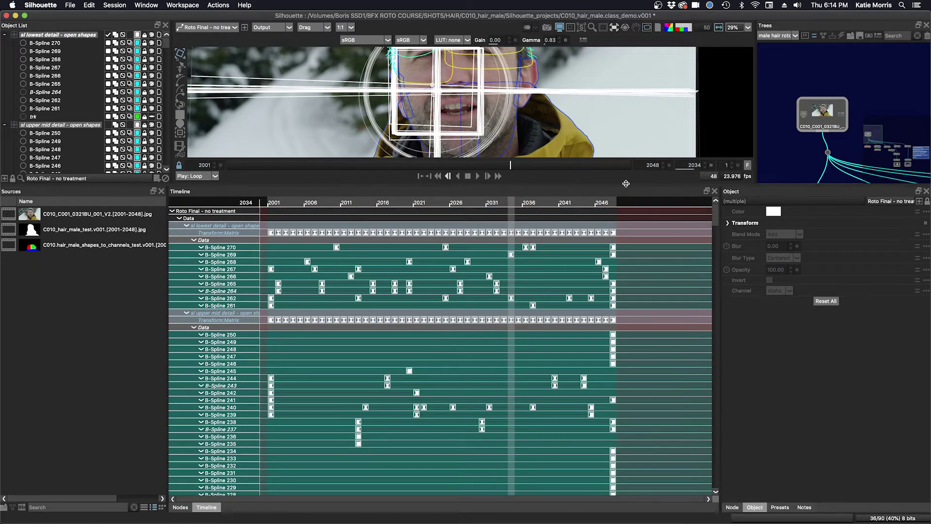
Restore the full-size viewer, collapse the layer groups, and deselect all shapes
drag(625, 184, 611, 354)
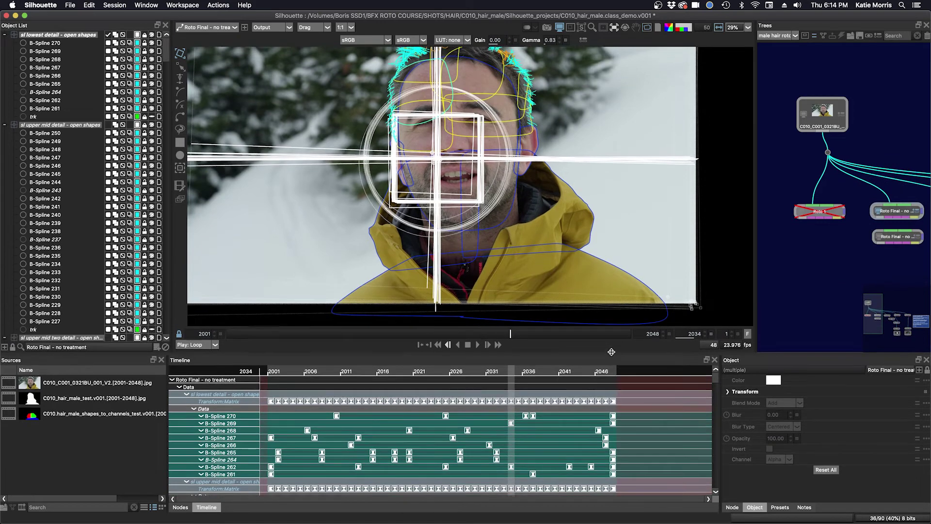
shift+click(5, 36)
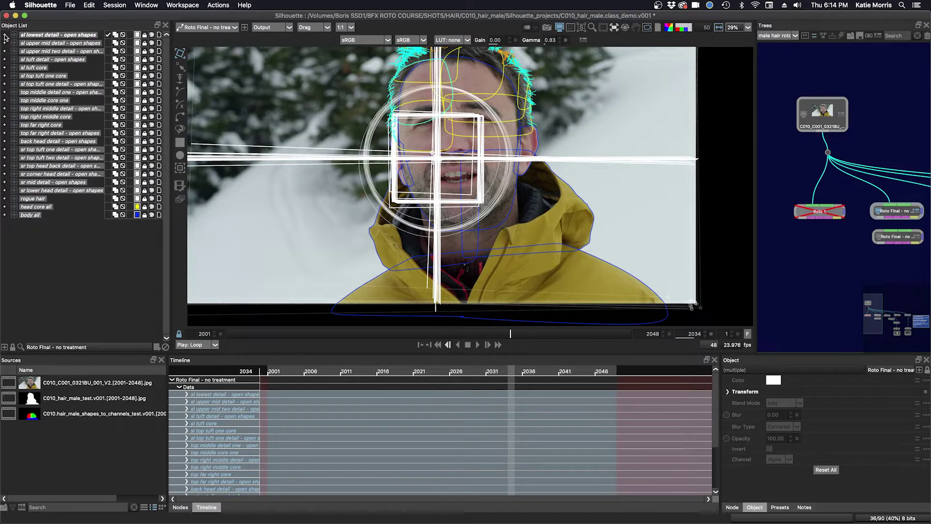
click(53, 240)
drag(329, 152, 331, 168)
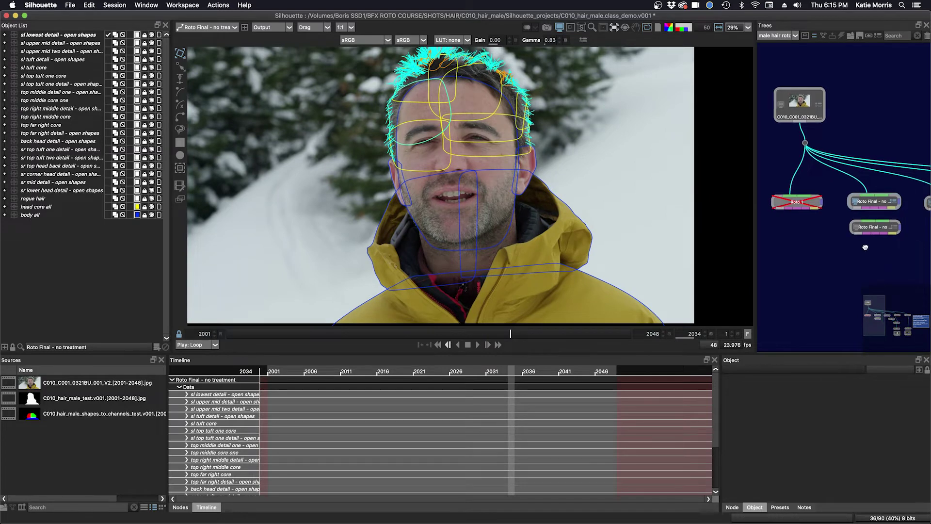
Shift the source clip node and its junction dot to the right in the node tree
scroll(887, 257, right, 3)
scroll(887, 257, down, 1)
drag(792, 105, 826, 102)
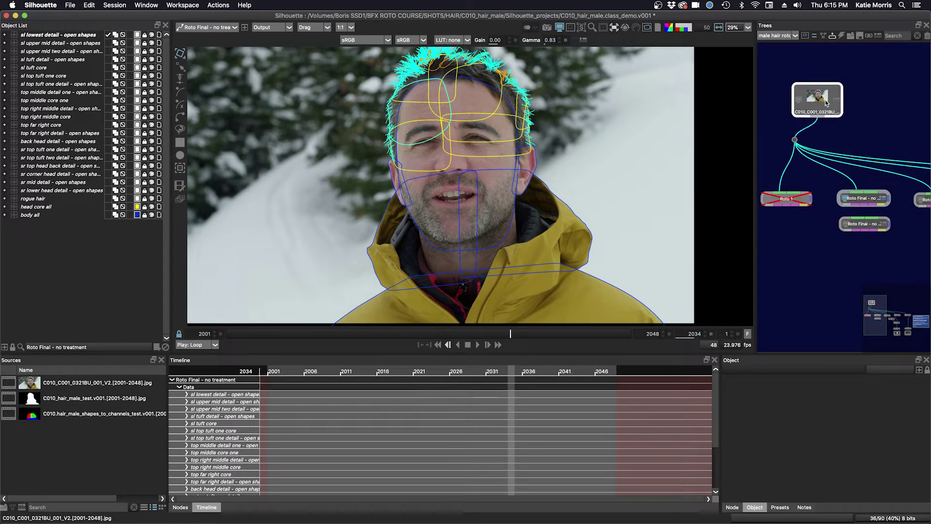
drag(796, 140, 849, 139)
scroll(807, 257, right, 3)
scroll(807, 258, up, 1)
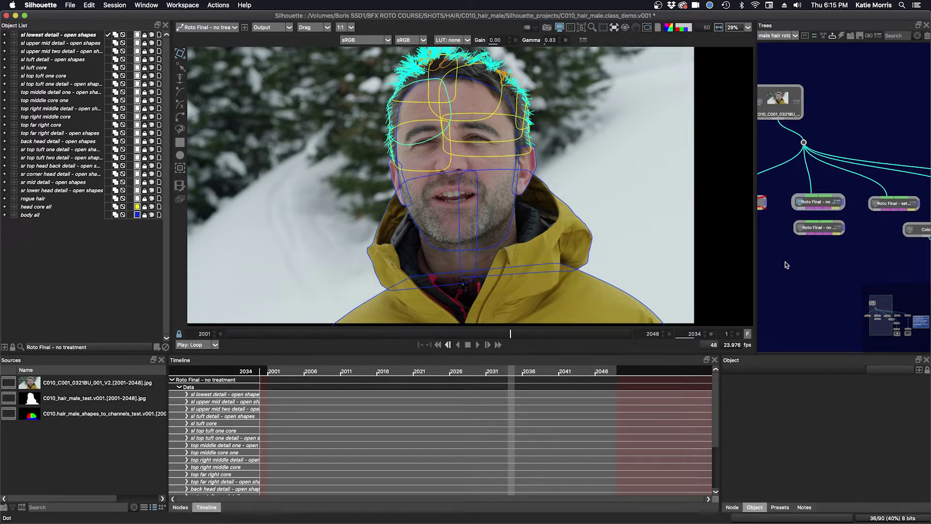
drag(879, 309, 878, 306)
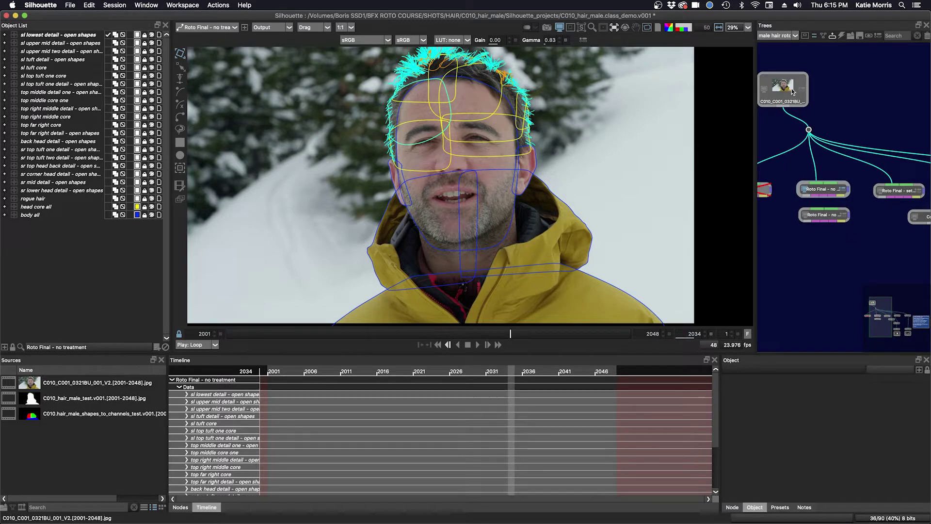
Move the source node further right and centre the junction dot directly beneath it
drag(796, 89, 844, 88)
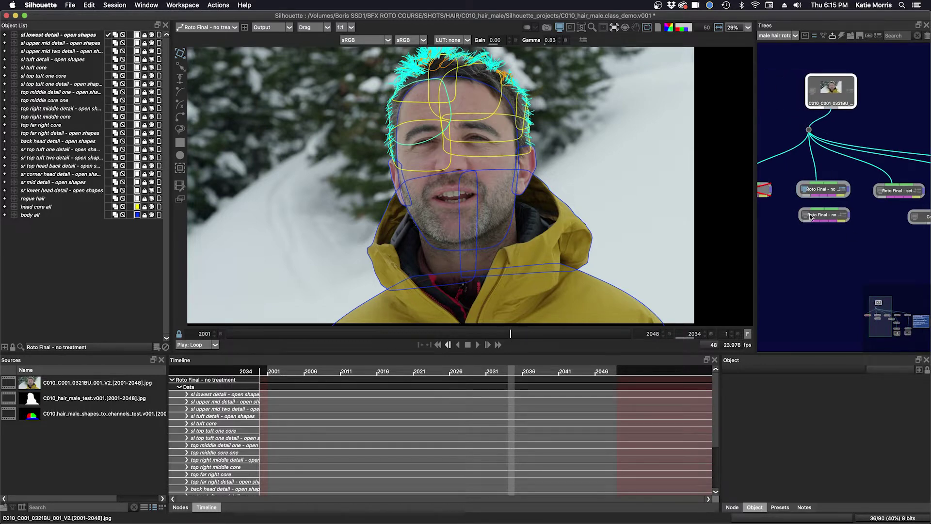
drag(826, 247, 806, 258)
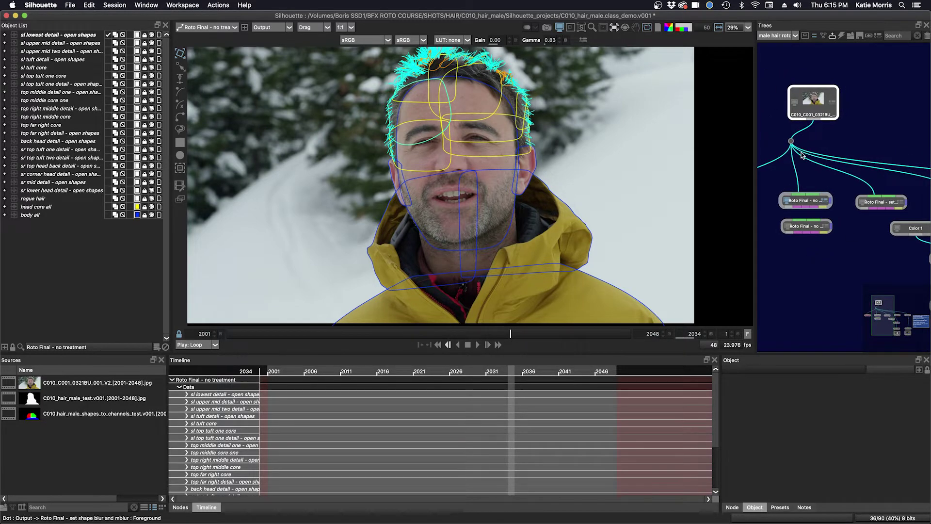
drag(795, 142, 836, 142)
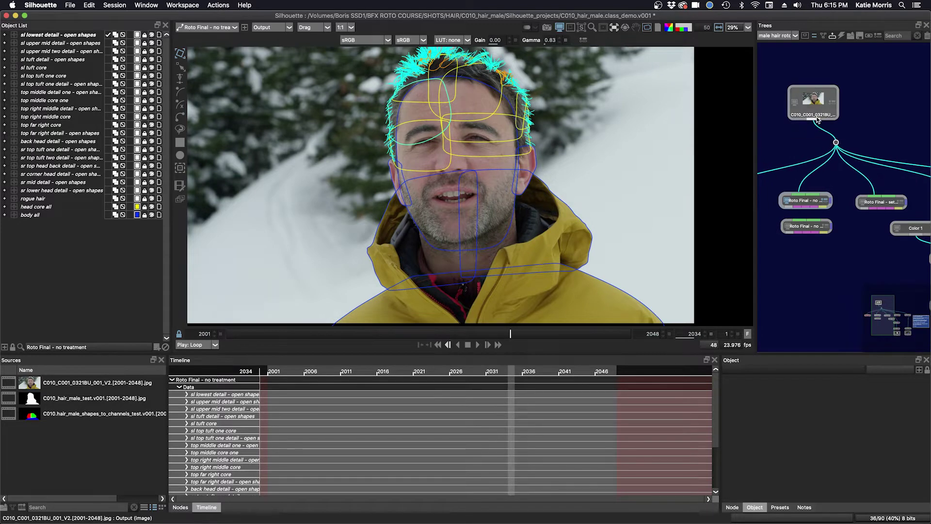
drag(819, 107, 853, 106)
scroll(846, 271, right, 2)
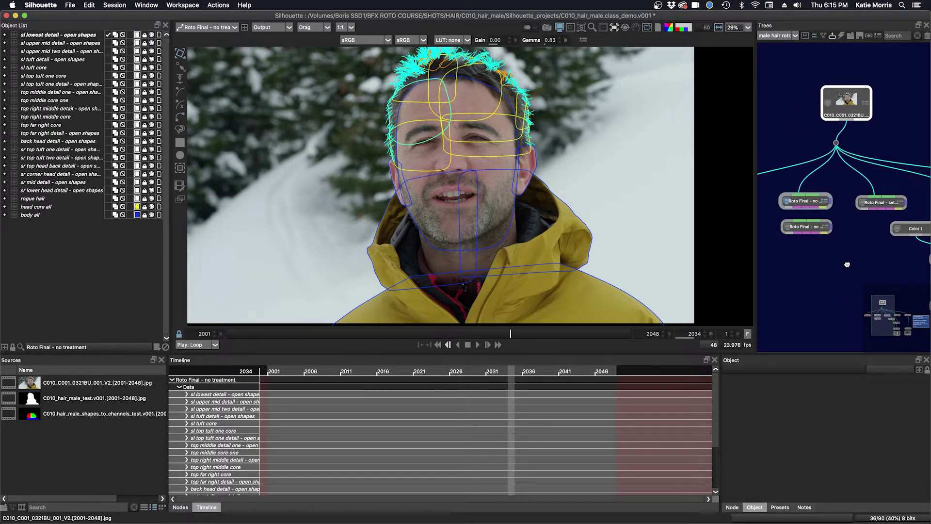
scroll(843, 269, right, 4)
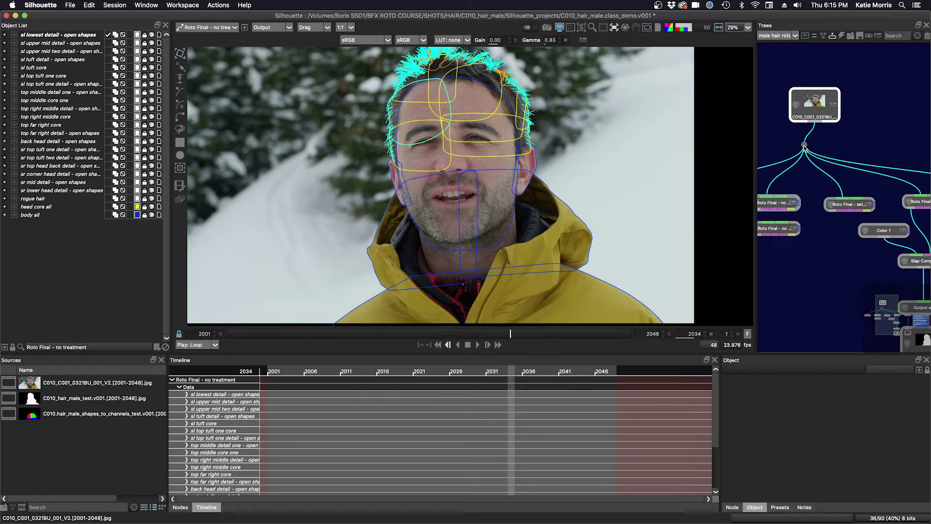
drag(805, 145, 828, 144)
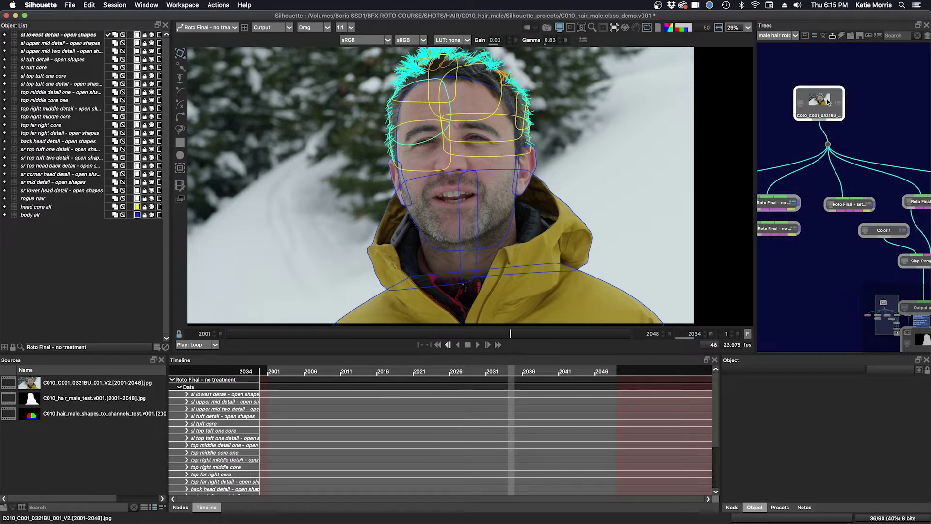
drag(816, 105, 838, 102)
click(778, 204)
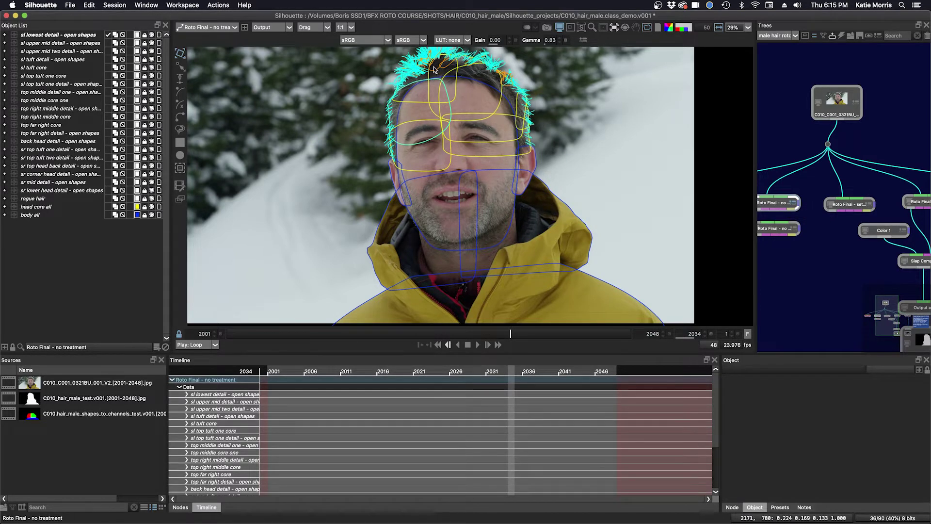
Step from the shape blur and mblur node to Roto Final - set widths to view its hair strands
click(848, 209)
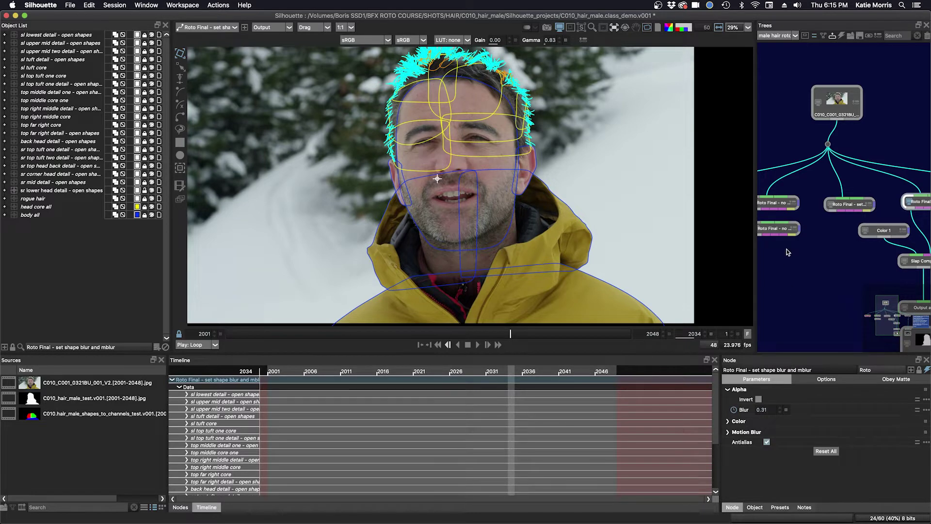
click(844, 209)
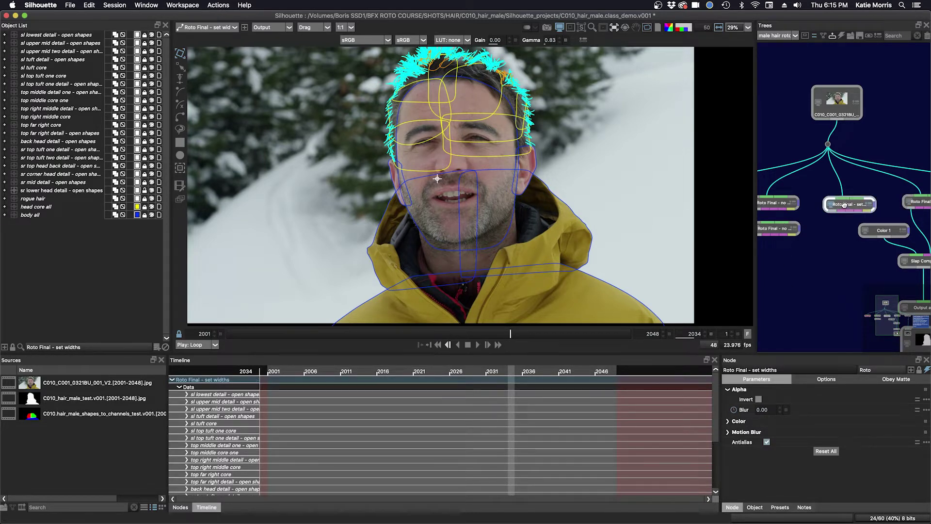
scroll(844, 205, down, 1)
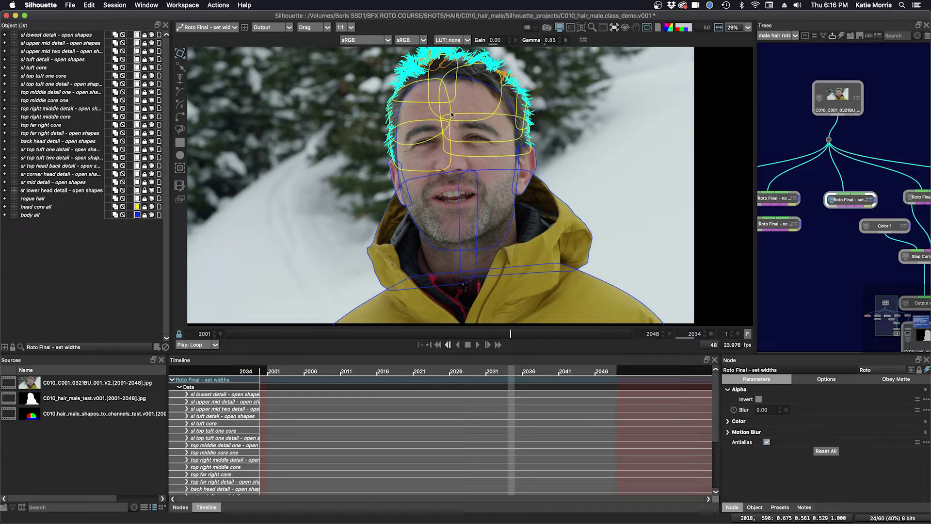
Play the shot, pan to the forehead hair, and activate Roto Final - no treatment
key(space)
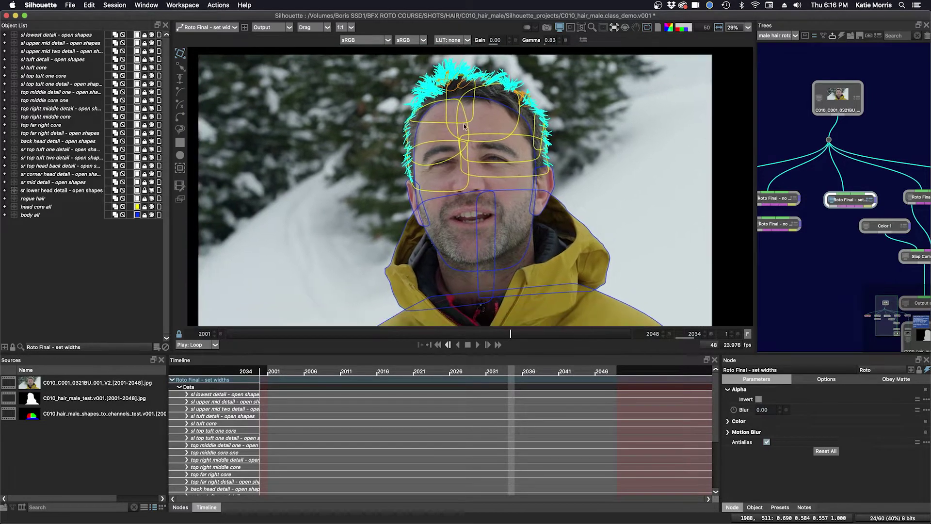
scroll(468, 129, up, 3)
drag(469, 129, 502, 191)
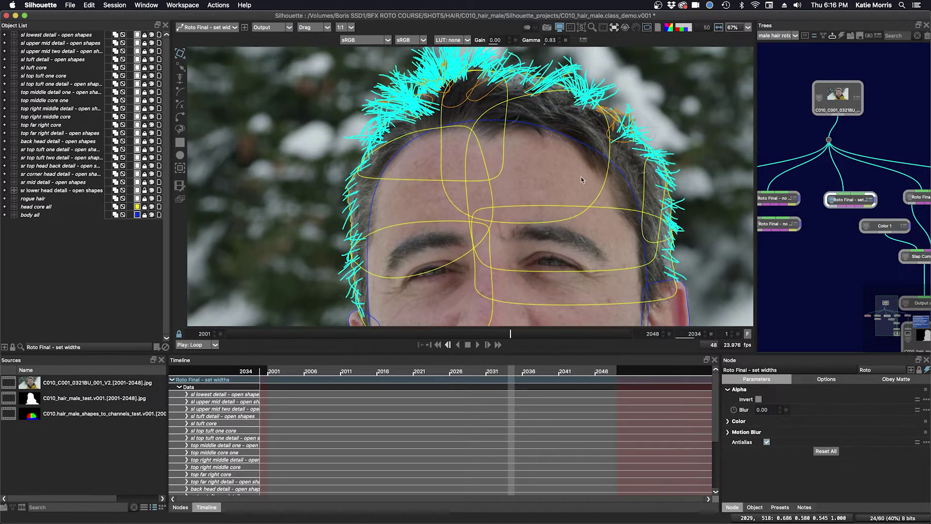
click(774, 203)
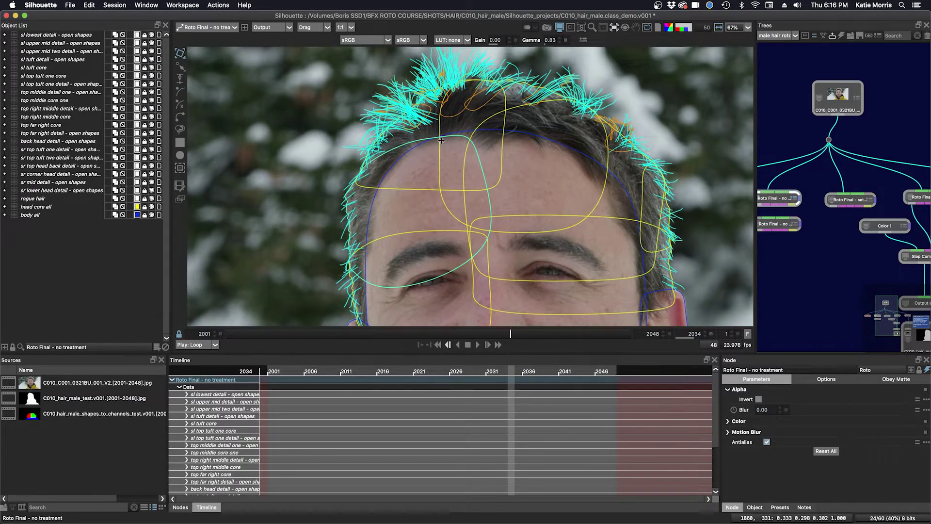
Zoom into the hairline, then scrub and play the shot to check the strands
scroll(445, 150, up, 3)
scroll(448, 155, up, 2)
scroll(447, 180, up, 1)
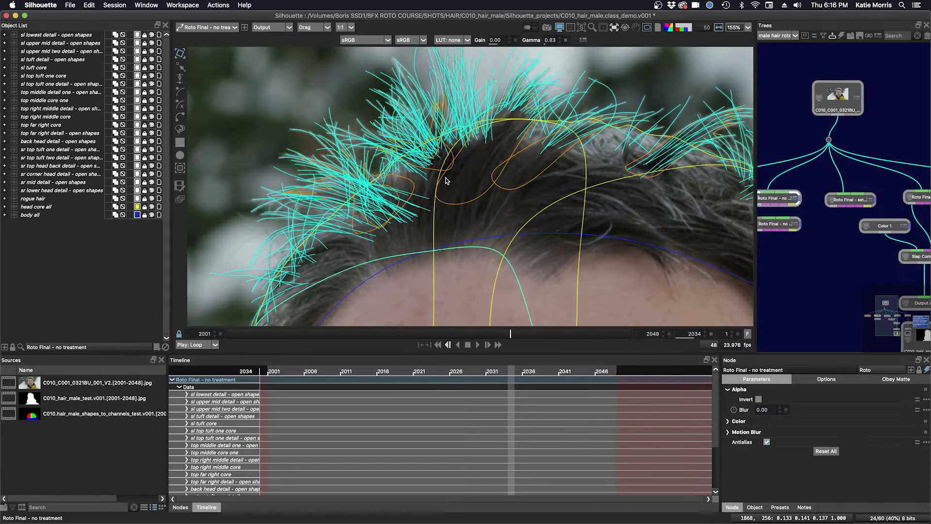
drag(321, 336, 441, 340)
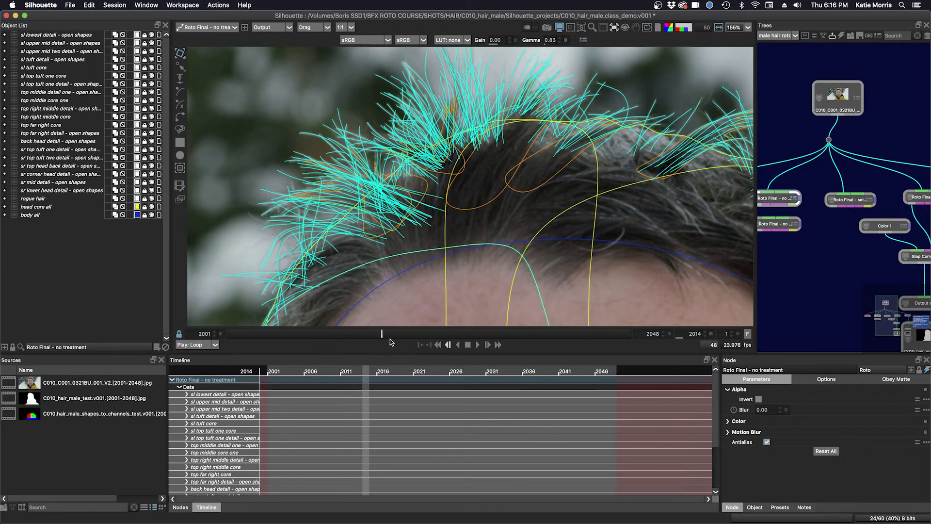
click(478, 344)
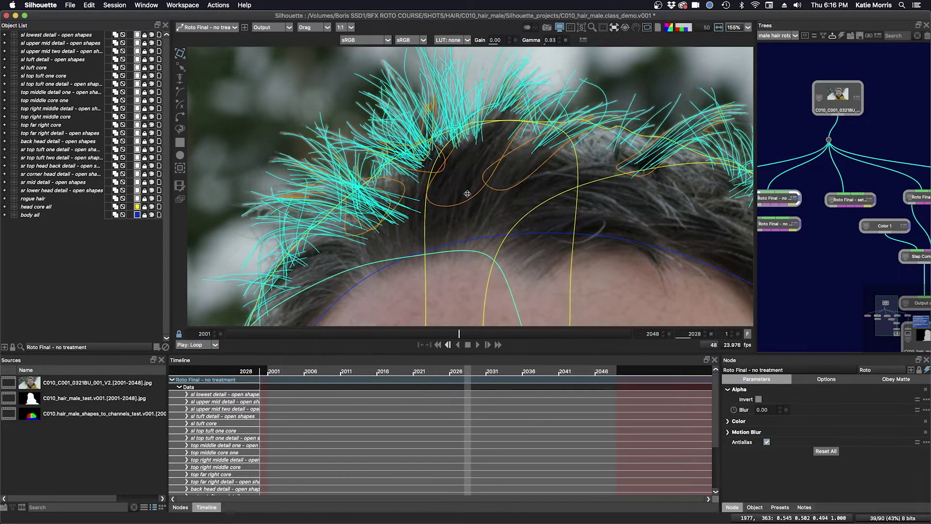
scroll(467, 193, down, 2)
scroll(472, 243, down, 2)
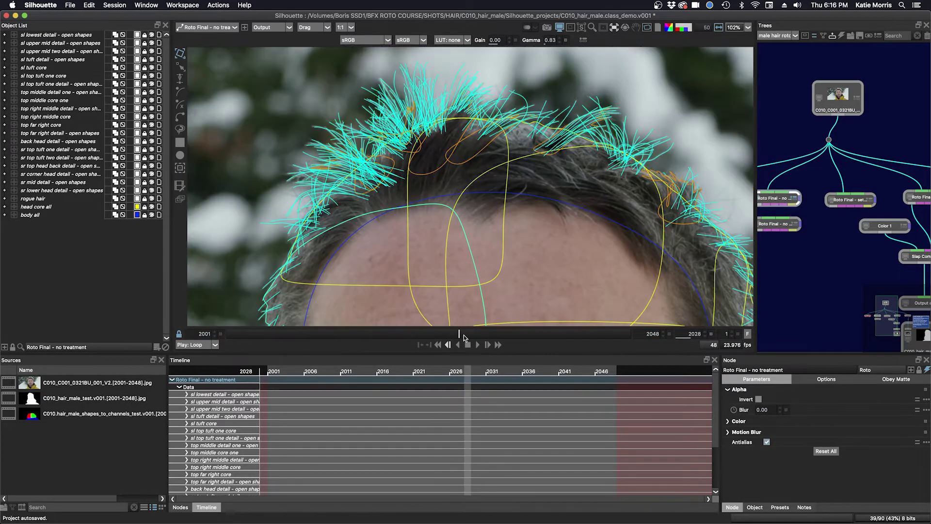
click(478, 344)
scroll(534, 250, down, 3)
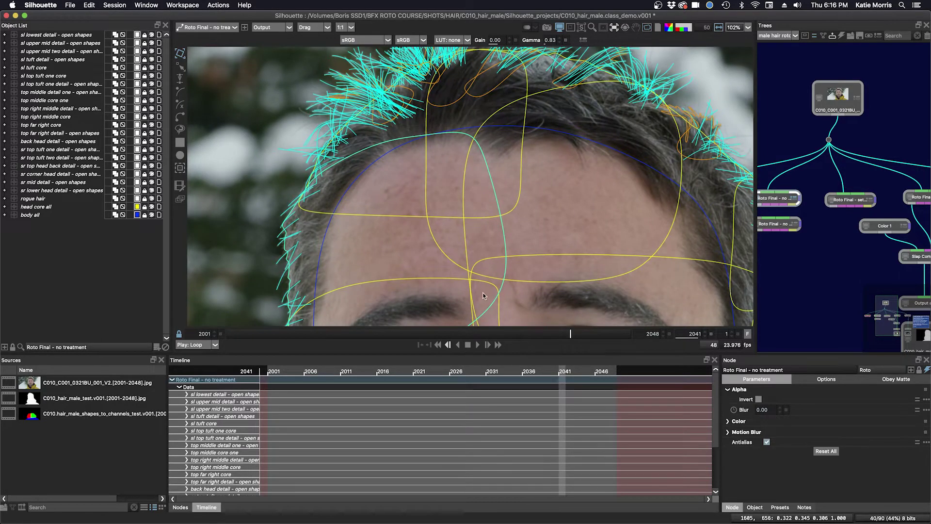
Step forward a frame, return to frame 2029, and reframe the views
click(577, 333)
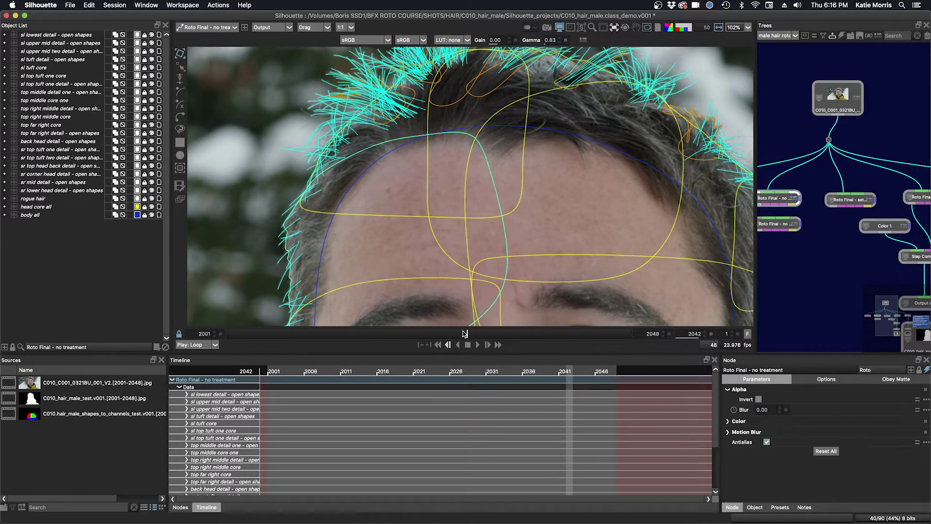
click(464, 333)
scroll(490, 237, down, 2)
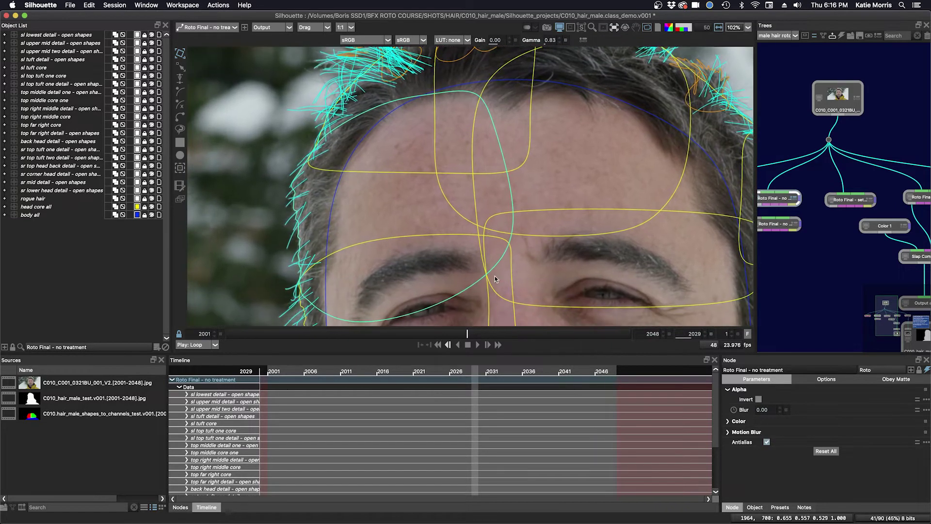
scroll(495, 275, down, 5)
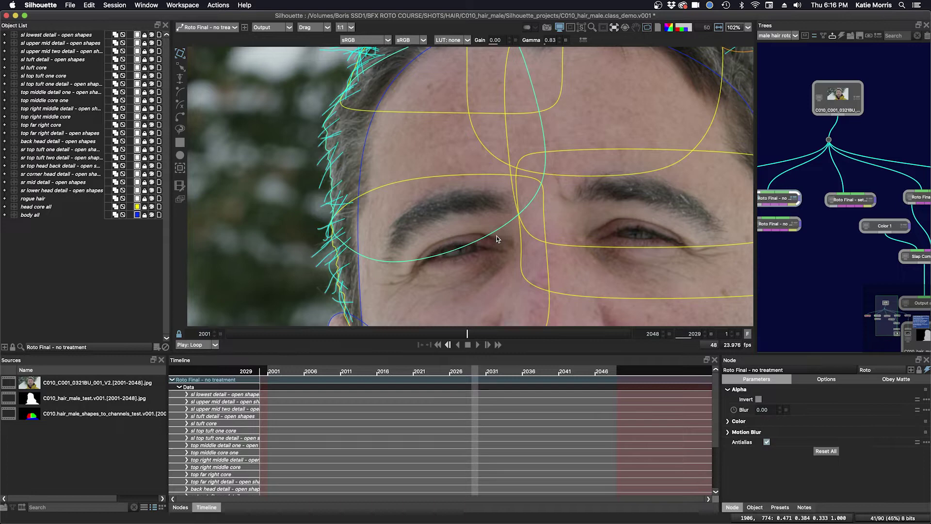
scroll(495, 237, down, 2)
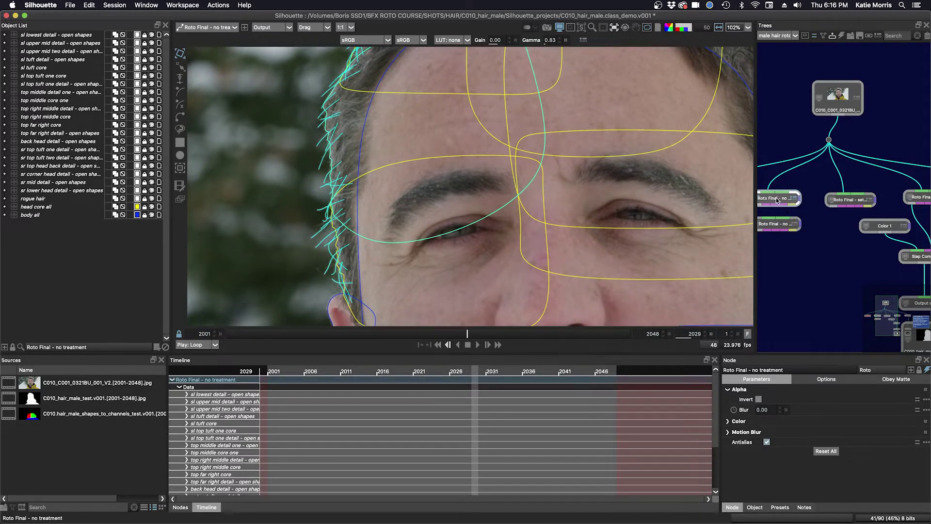
drag(790, 272, 817, 264)
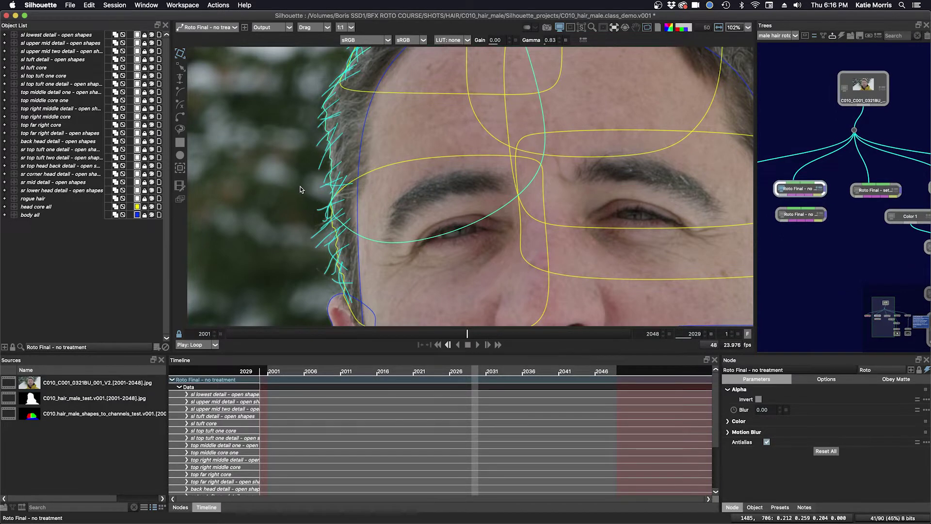
scroll(344, 149, up, 3)
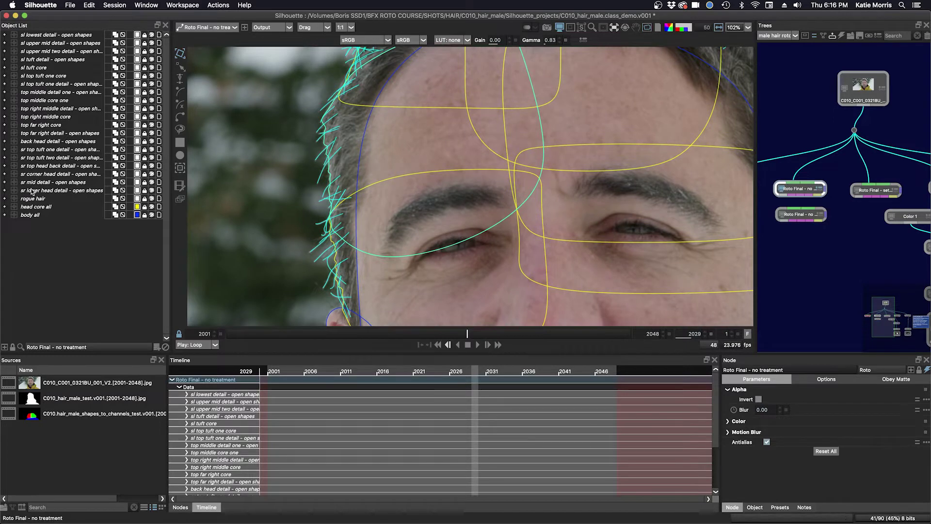
Expand sl upper mid two detail and select its strokes B-Spline 260 through B-Spline 26
click(41, 44)
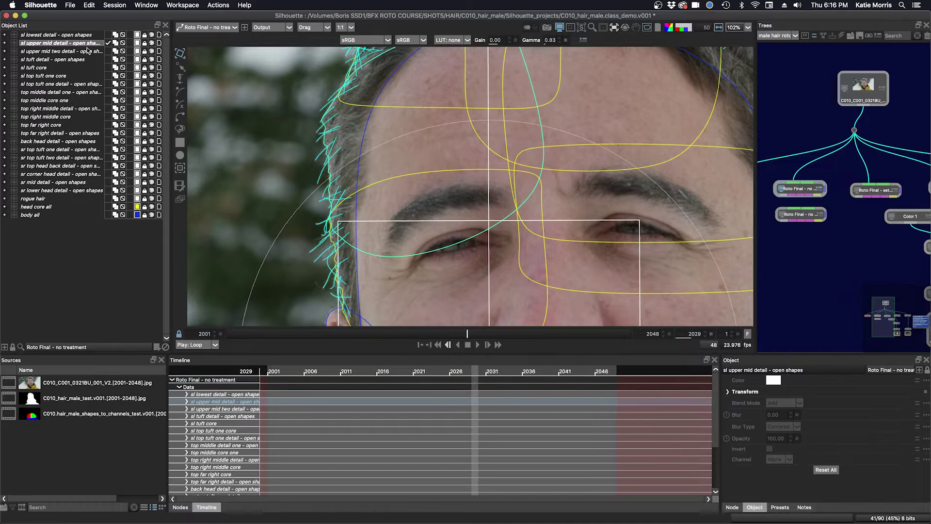
click(151, 45)
click(80, 53)
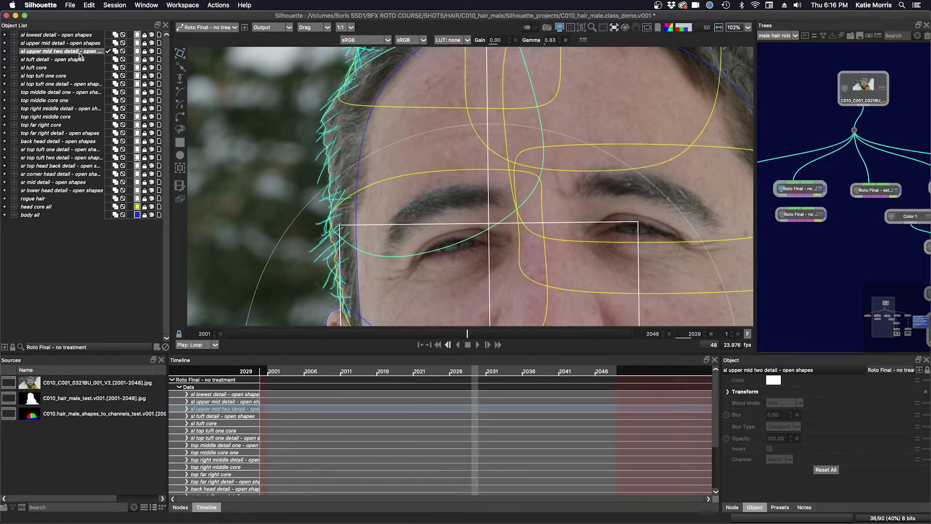
click(5, 51)
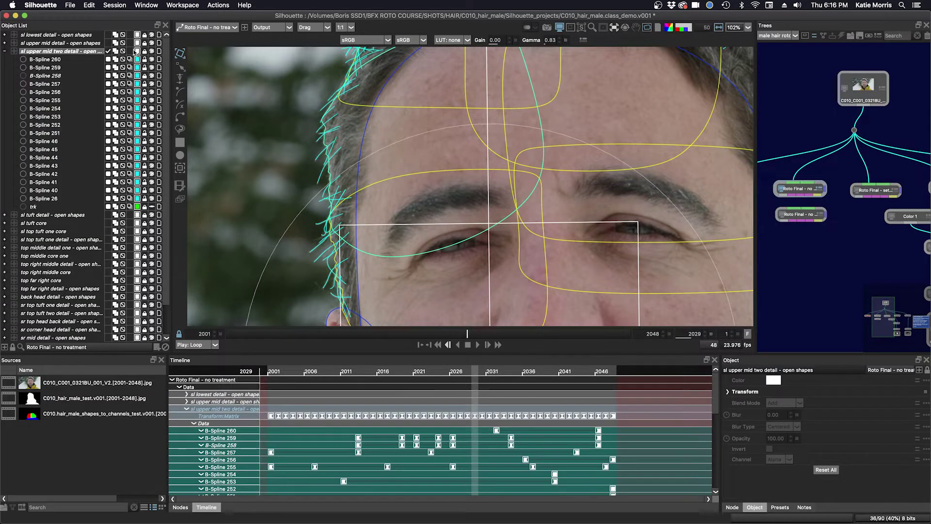
click(144, 51)
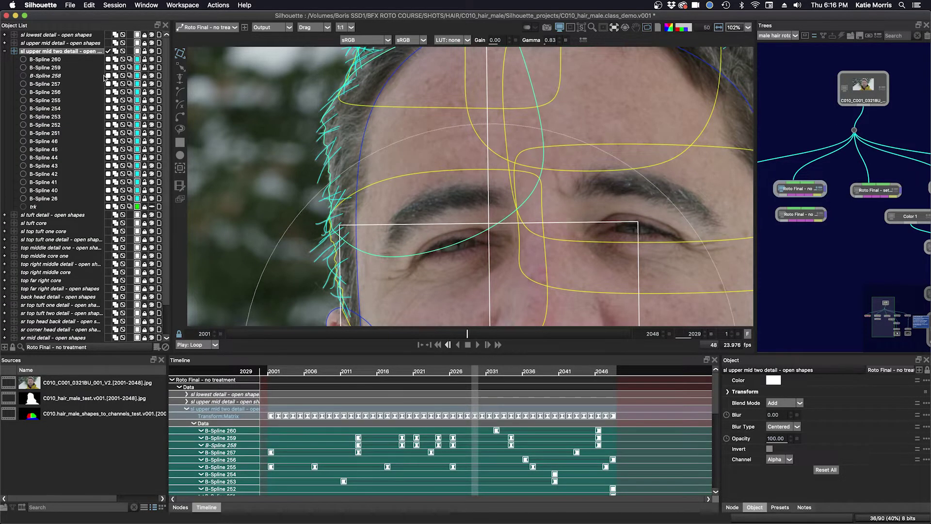
click(46, 59)
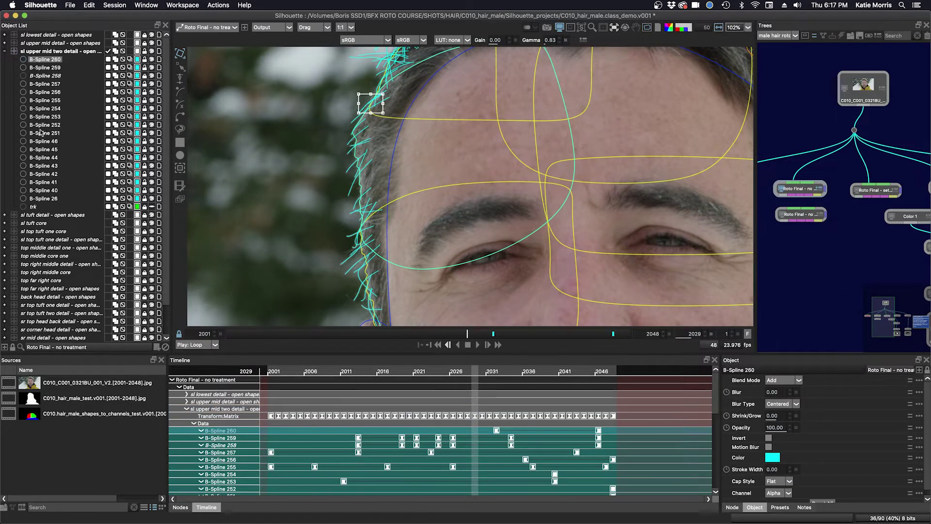
shift+click(52, 199)
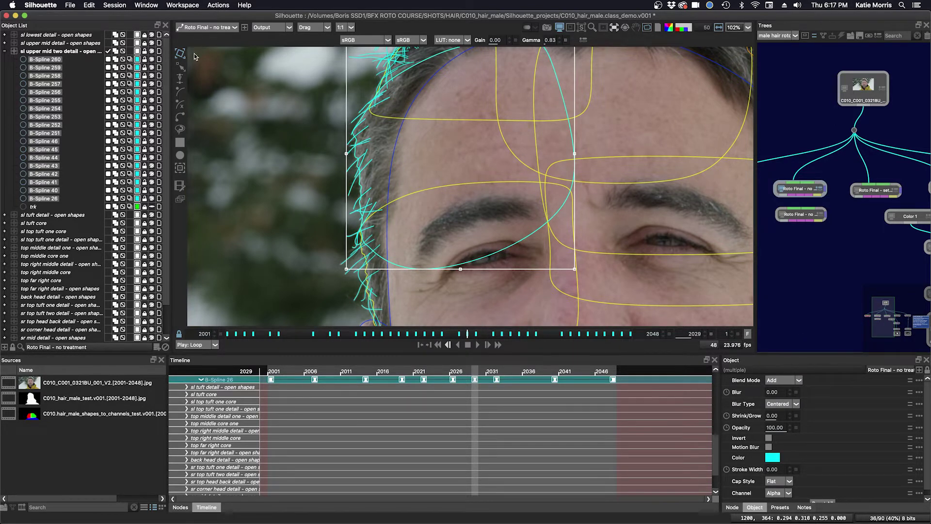
Switch to point editing and run Select End Points on the selected strokes, zooming into the hairline
click(180, 68)
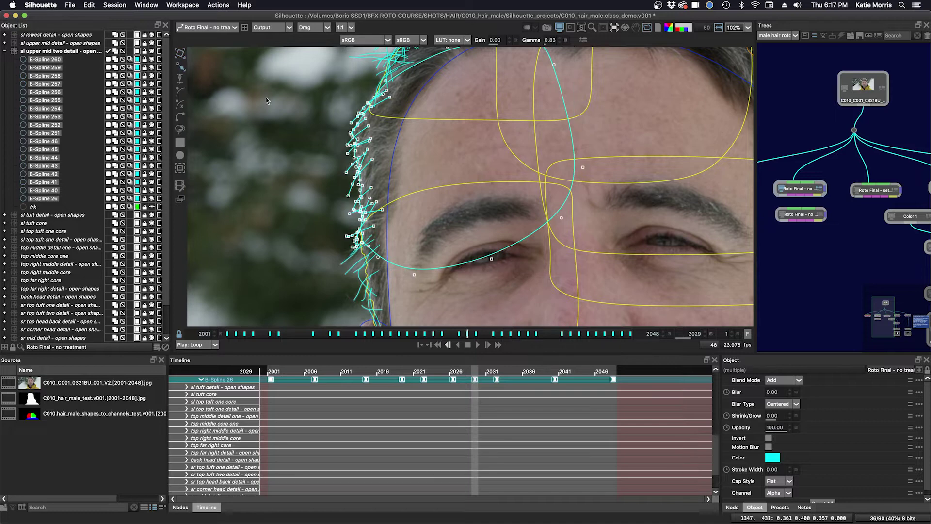
super+click(43, 199)
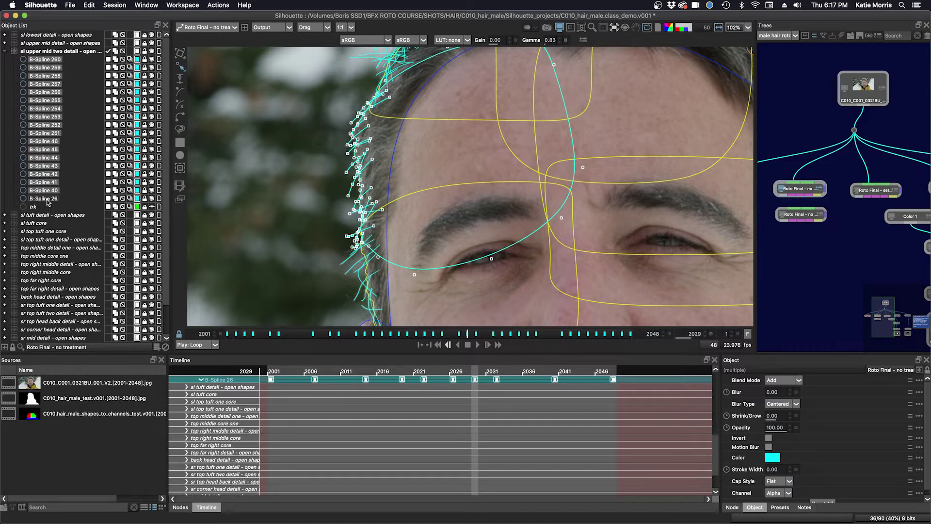
super+click(47, 200)
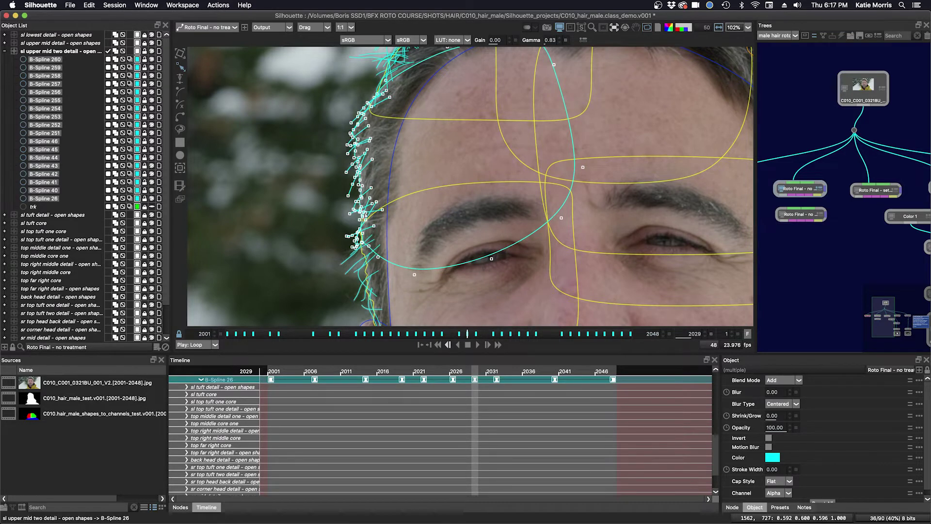
right_click(364, 212)
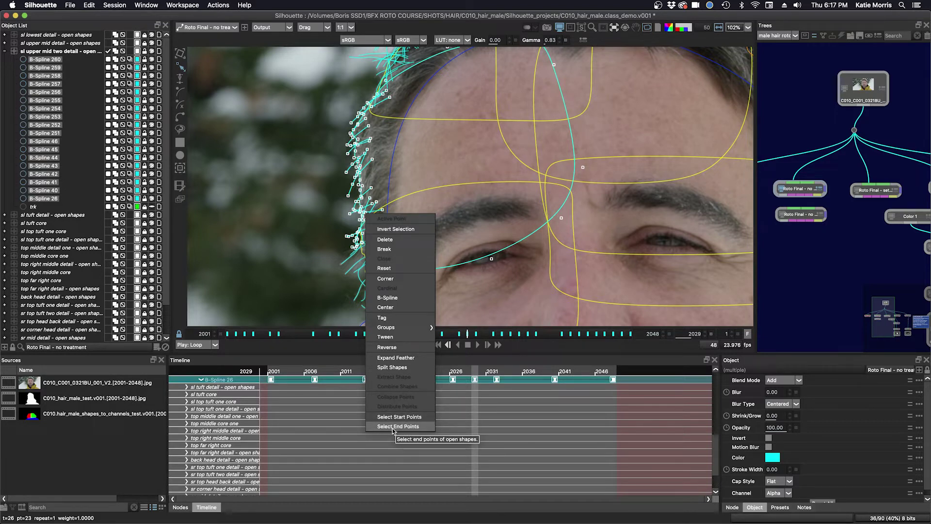
click(392, 427)
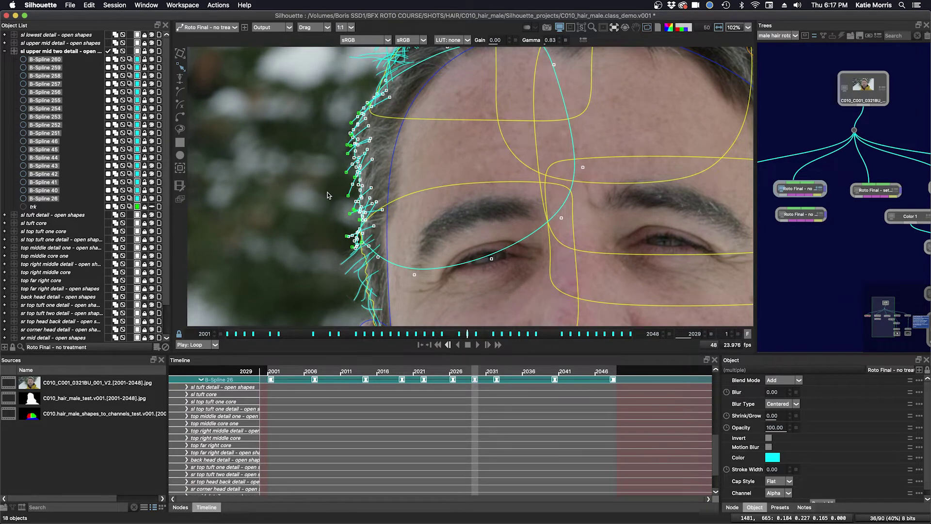
scroll(327, 195, up, 2)
scroll(320, 180, up, 2)
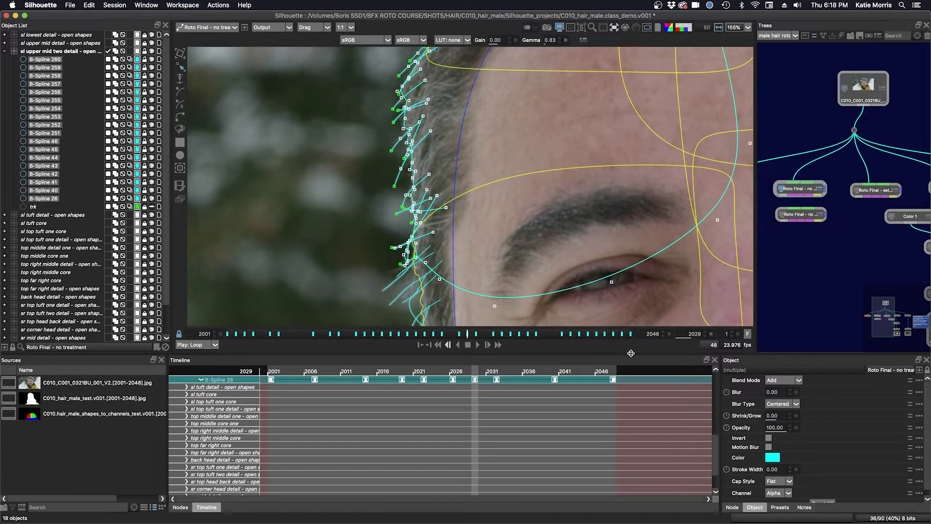
drag(766, 353, 766, 336)
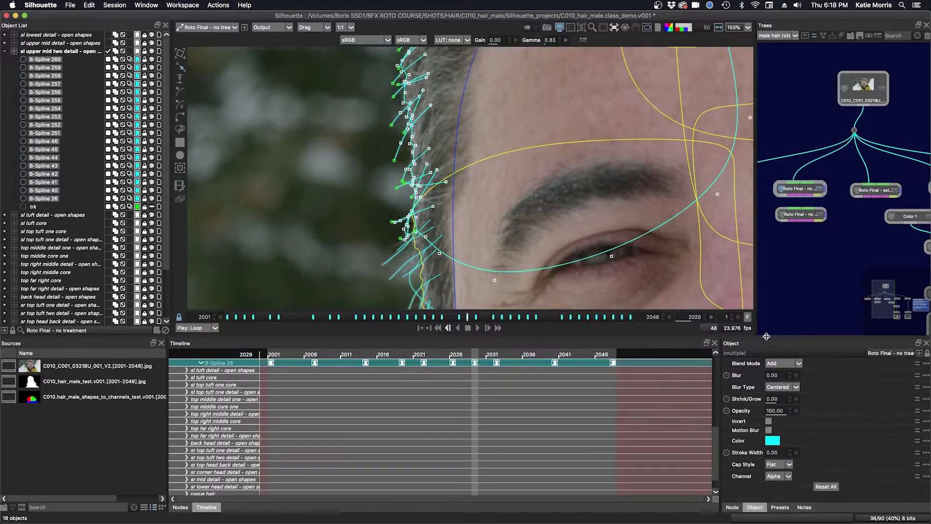
click(778, 466)
click(775, 477)
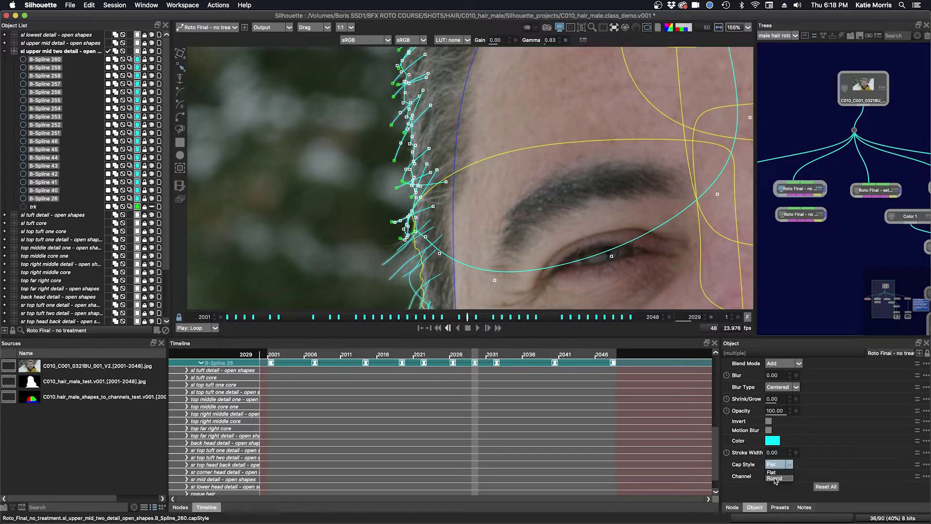
click(773, 453)
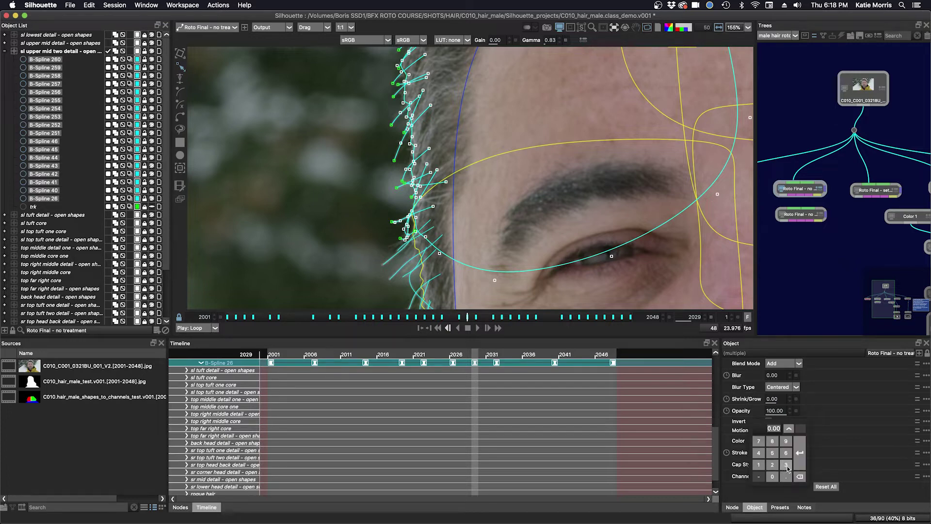
click(786, 466)
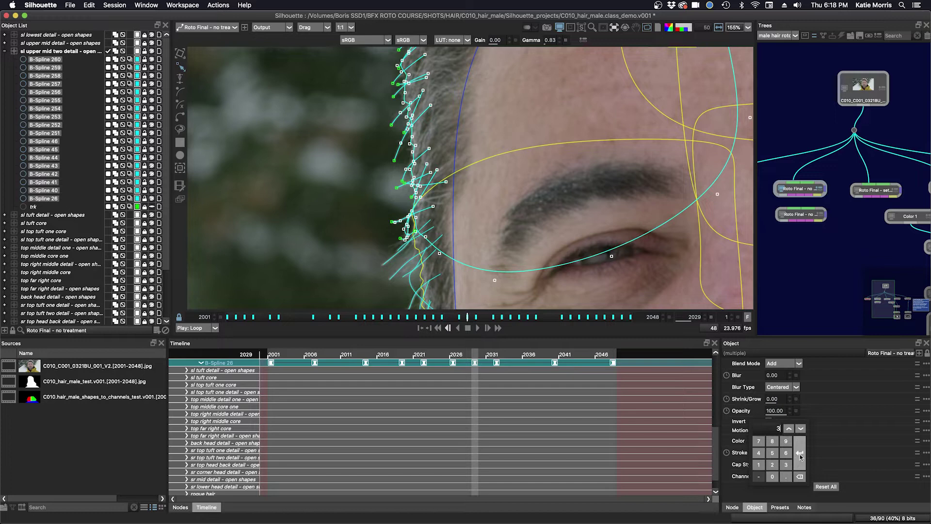
click(800, 454)
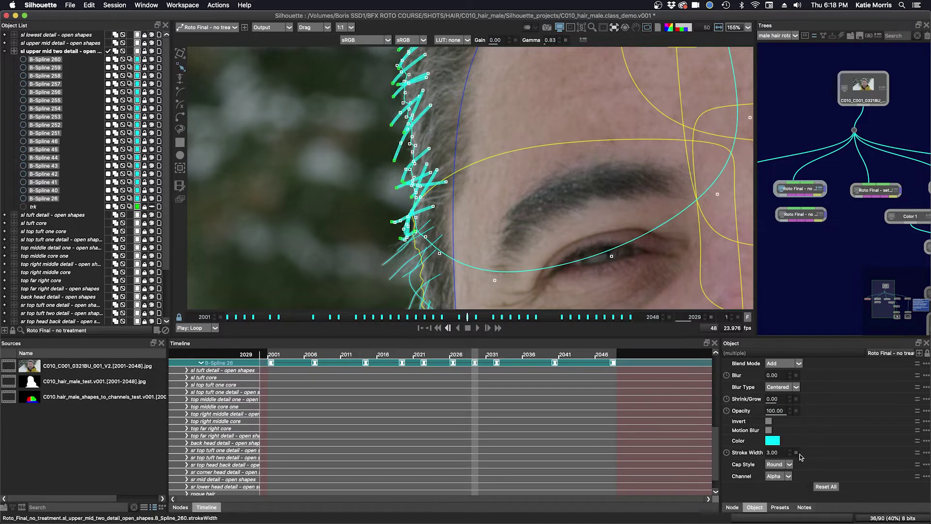
scroll(394, 186, up, 3)
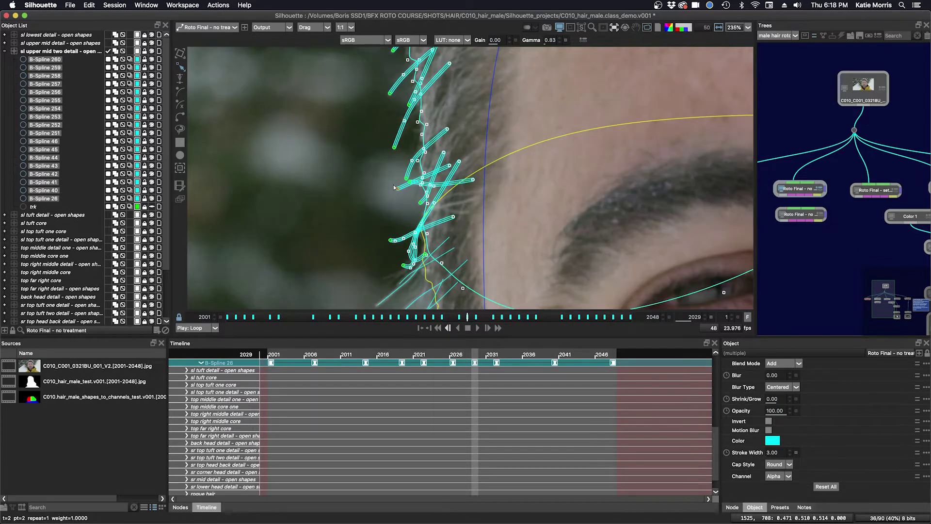
scroll(393, 187, up, 3)
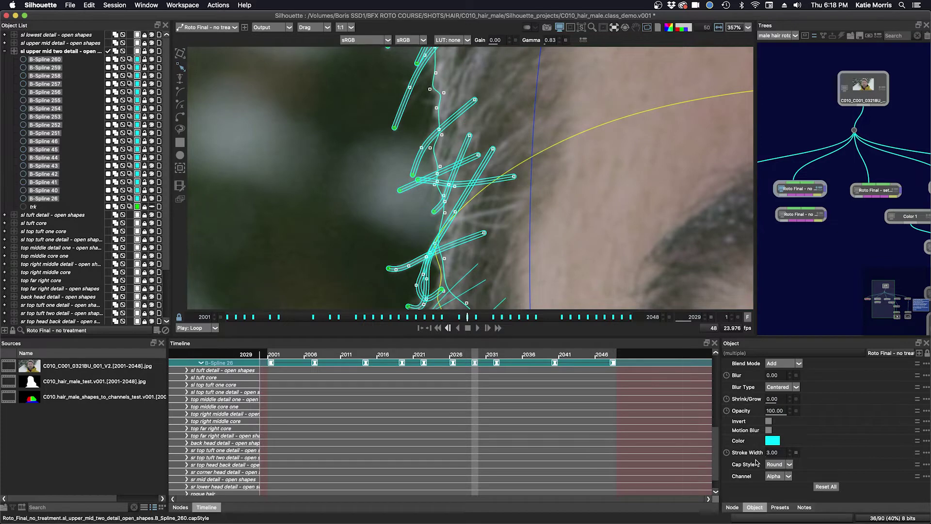
click(774, 465)
click(772, 473)
click(775, 465)
click(774, 478)
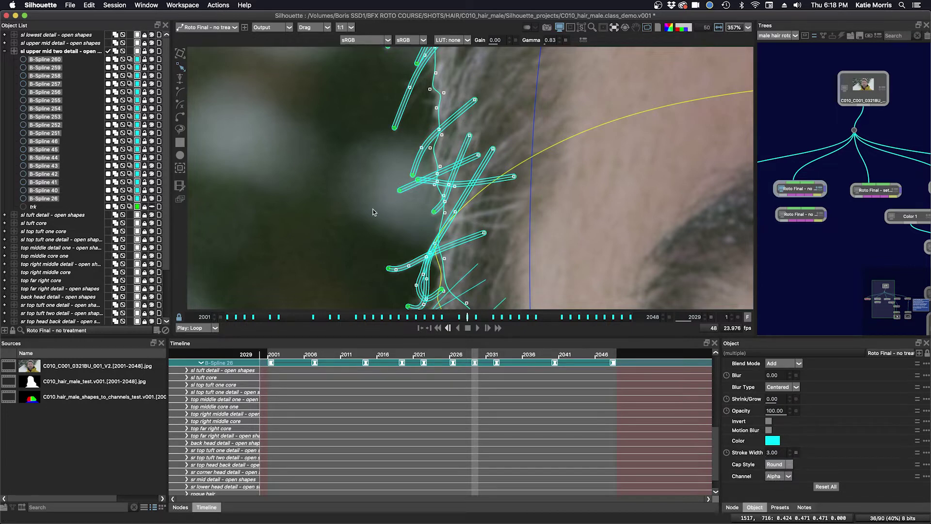
click(638, 222)
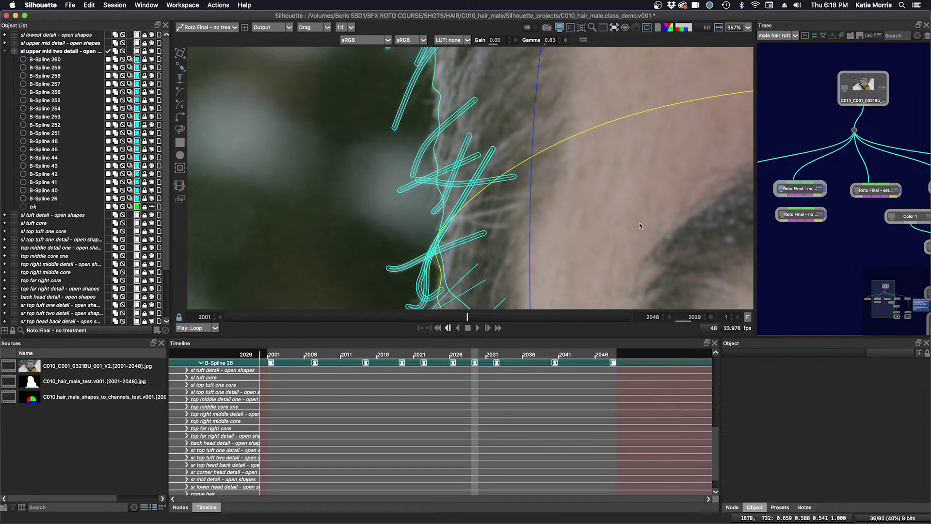
drag(638, 223, 624, 218)
scroll(633, 217, down, 2)
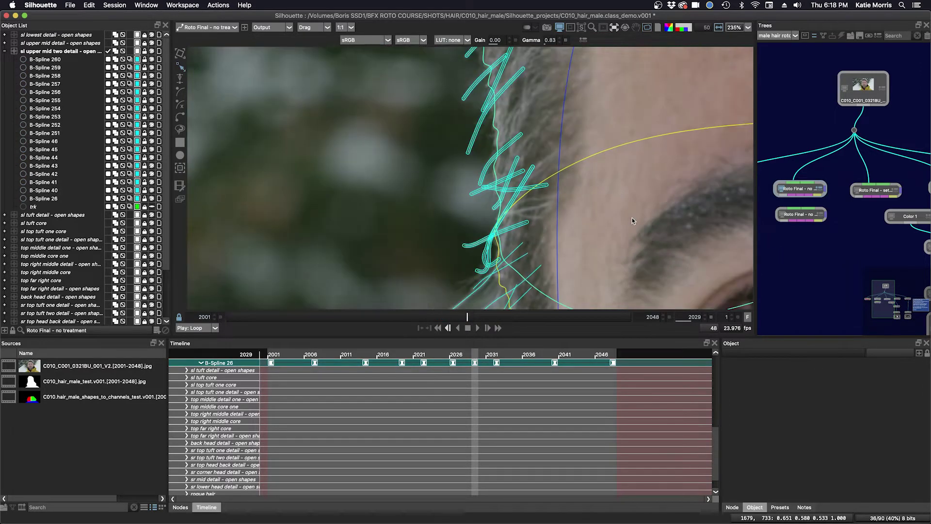
Lock B-Spline 26 and select strokes B-Spline 40 through B-Spline 260
scroll(632, 217, down, 2)
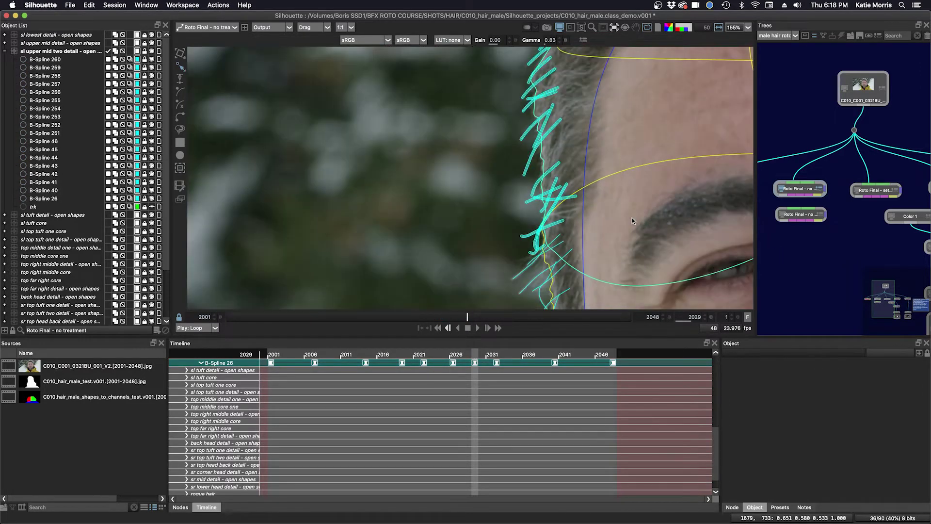
click(54, 60)
click(32, 199)
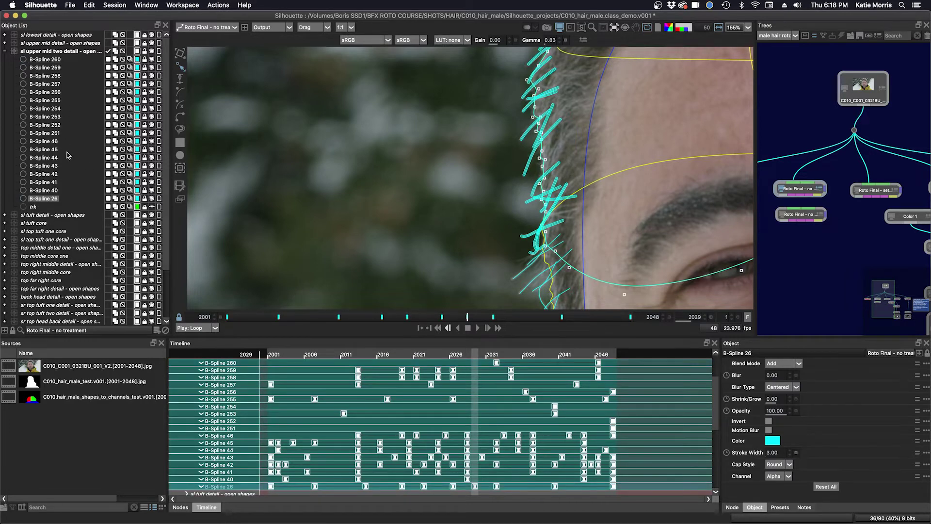
click(145, 199)
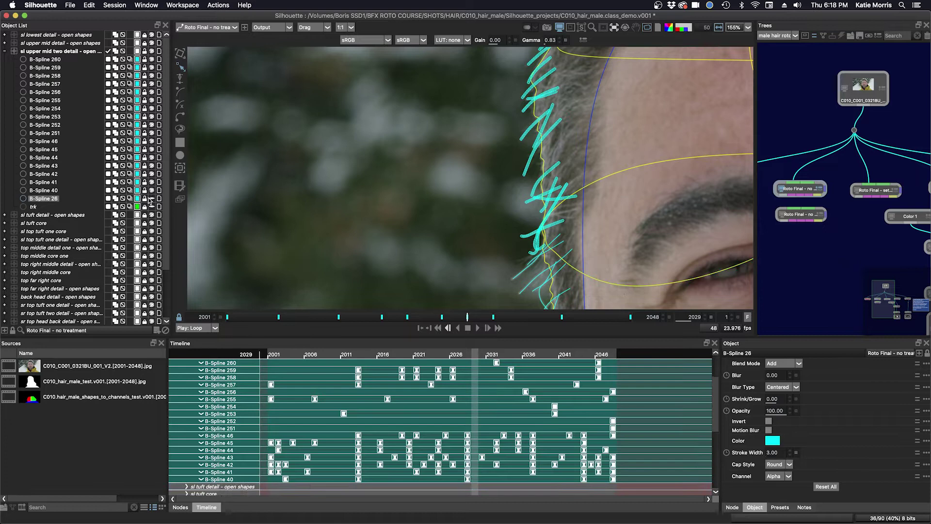
click(52, 60)
click(45, 190)
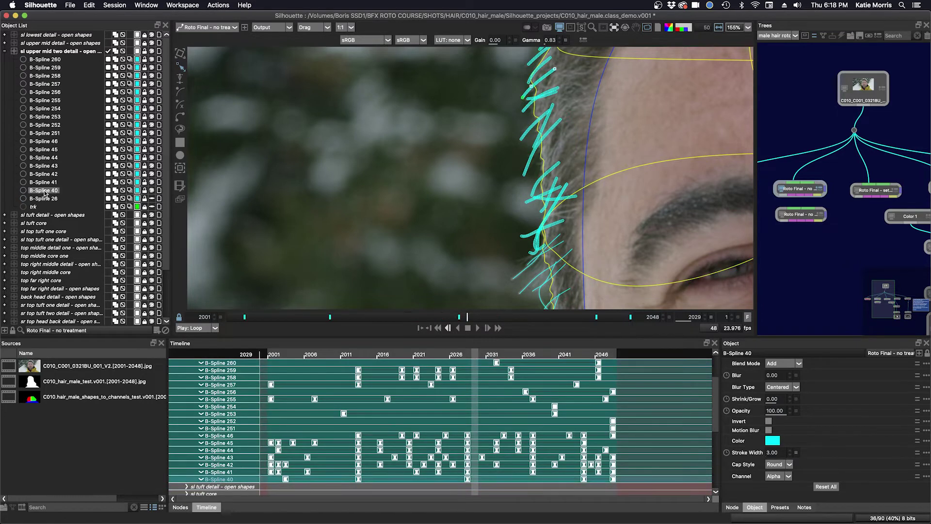
shift+click(46, 60)
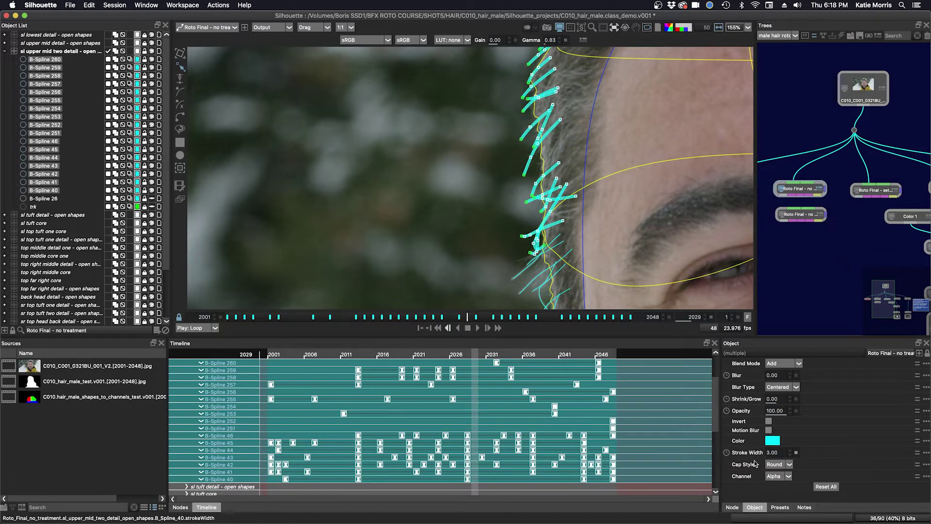
Set the selected strokes' Stroke Width to 2
drag(721, 472, 694, 472)
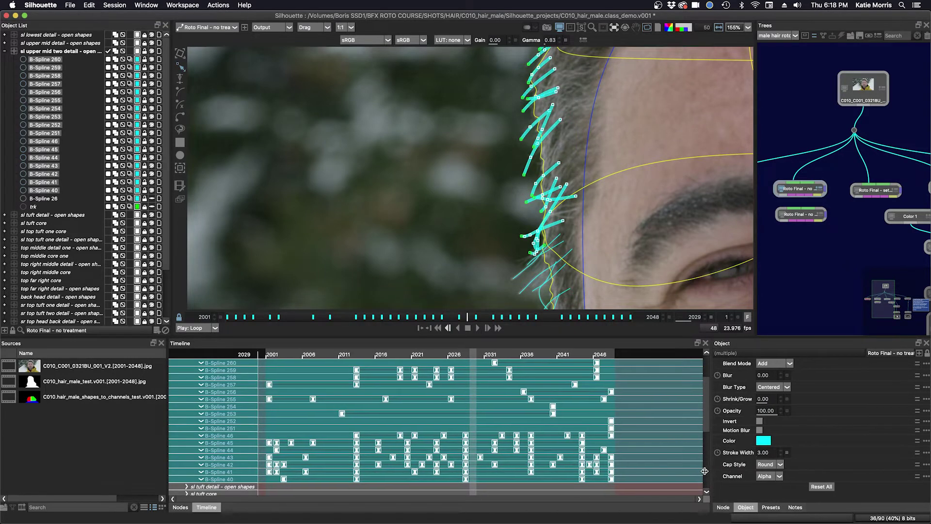
click(746, 452)
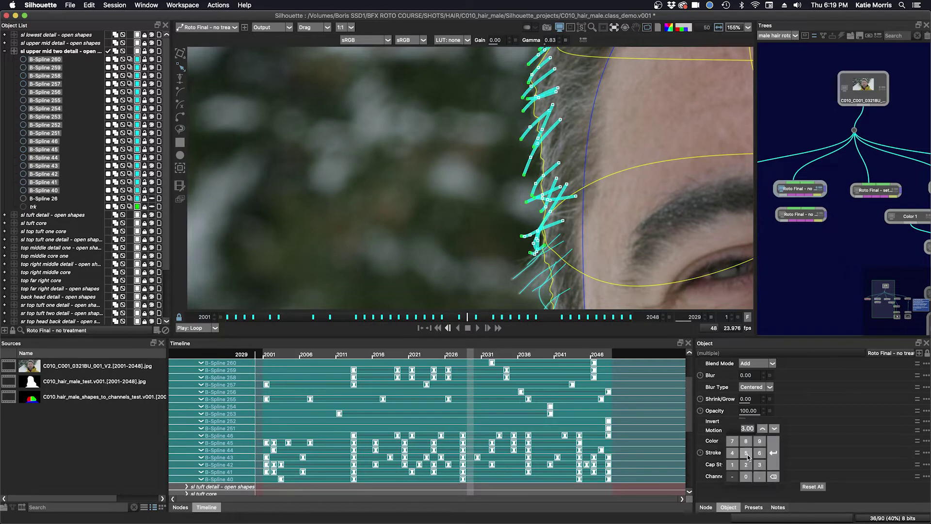
click(746, 464)
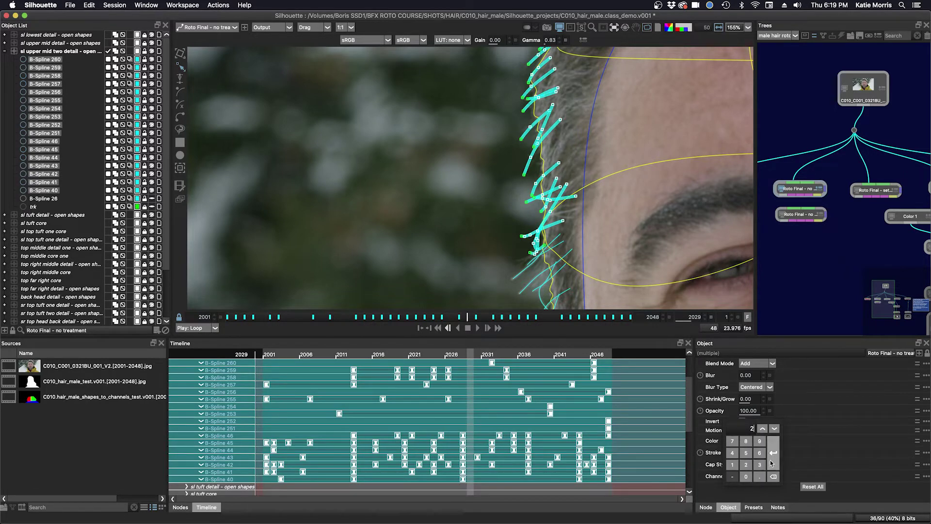
click(773, 461)
click(825, 453)
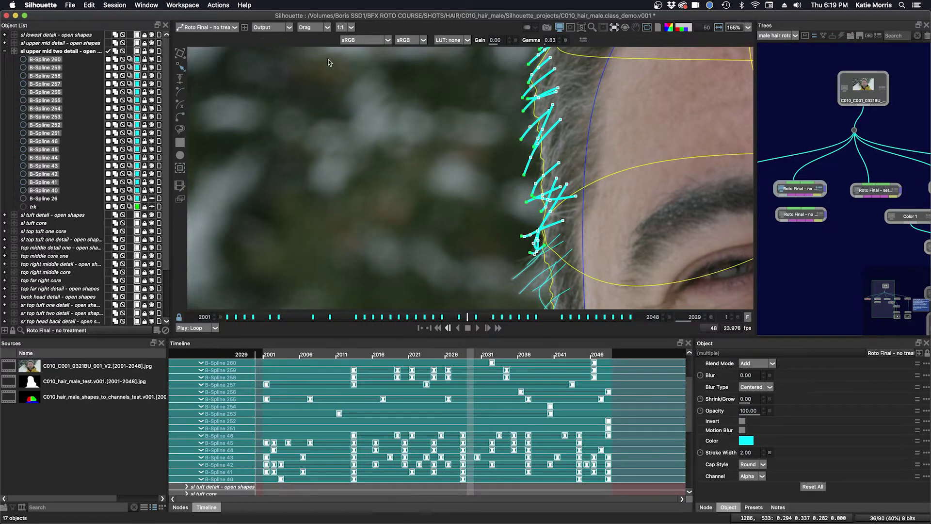
Select all stroke end points and nudge them right then left to key them at frame 2029
click(218, 5)
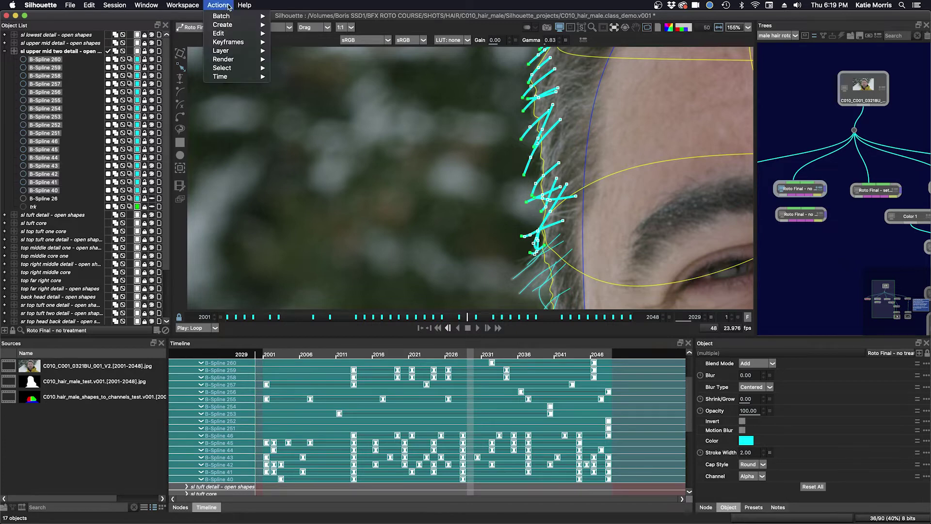
right_click(541, 173)
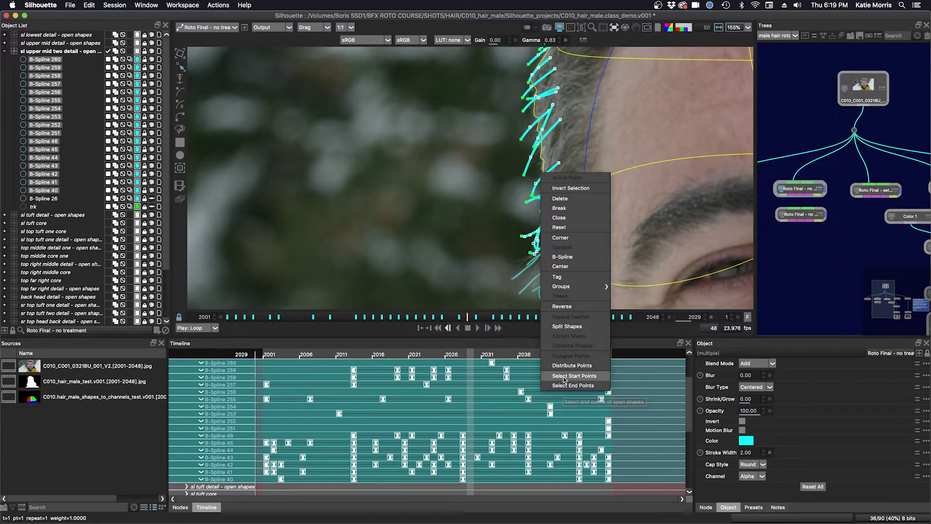
click(562, 386)
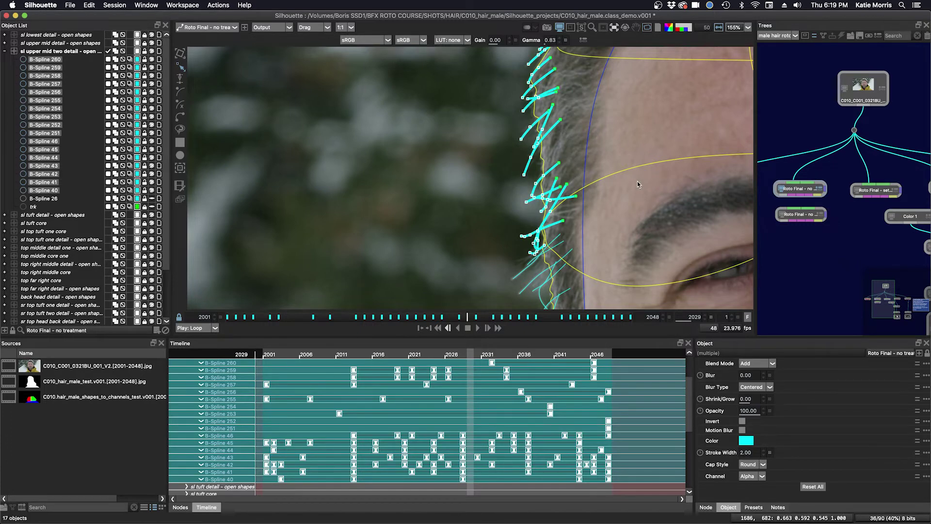
key(Right)
key(Right)
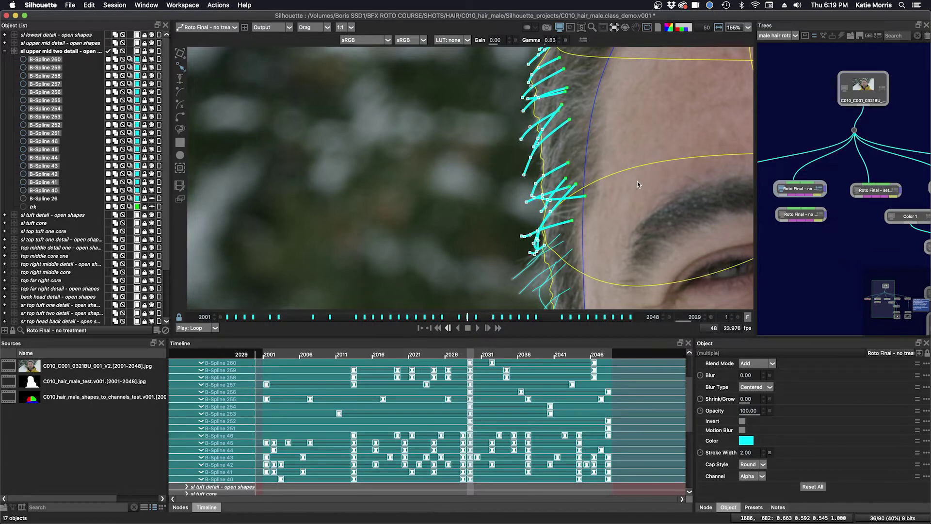
key(Left)
key(Left)
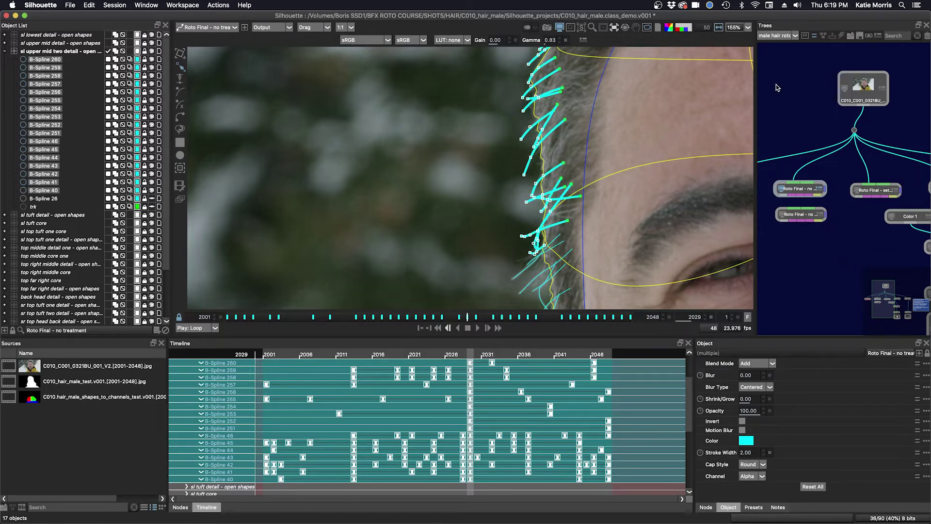
drag(787, 83, 783, 95)
scroll(549, 156, down, 2)
scroll(550, 155, down, 2)
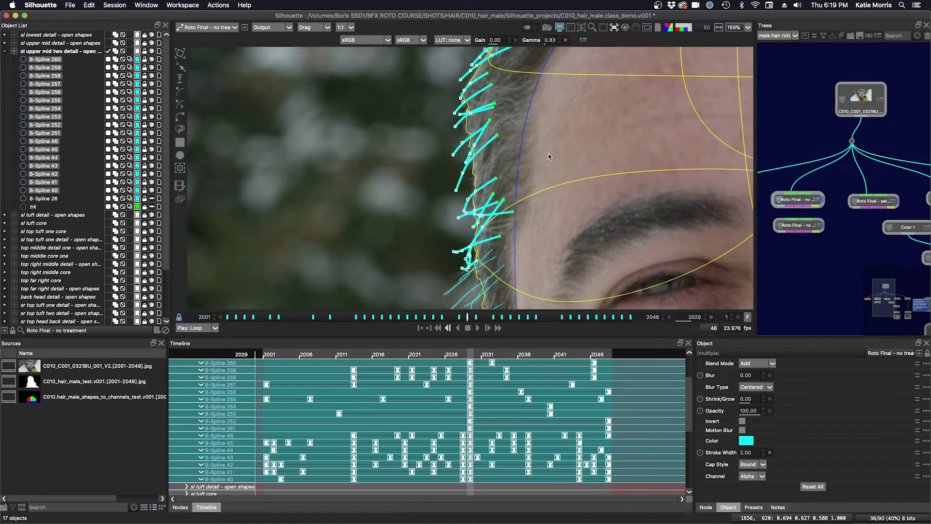
scroll(549, 156, down, 2)
scroll(549, 155, down, 2)
scroll(501, 169, down, 2)
scroll(502, 170, down, 1)
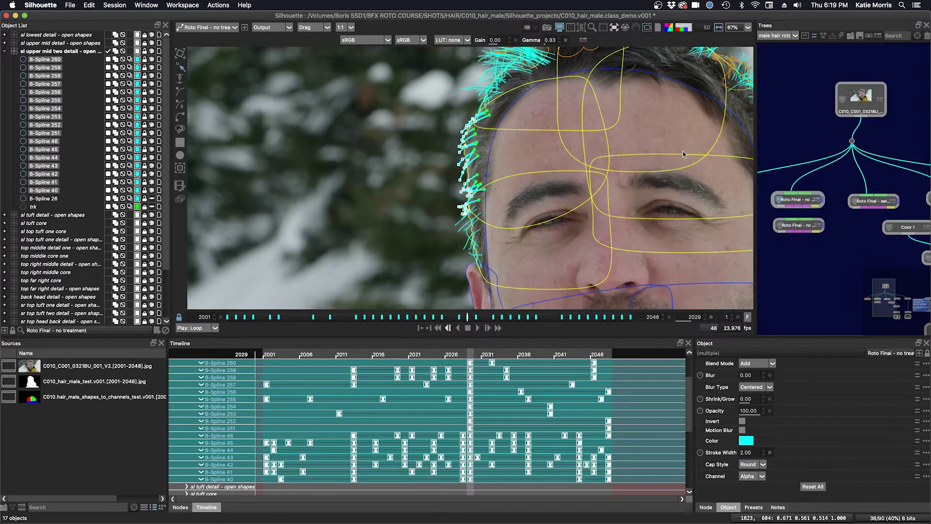
Select hair strokes B-Spline 260 through B-Spline 40 and set their stroke width to 0
click(808, 294)
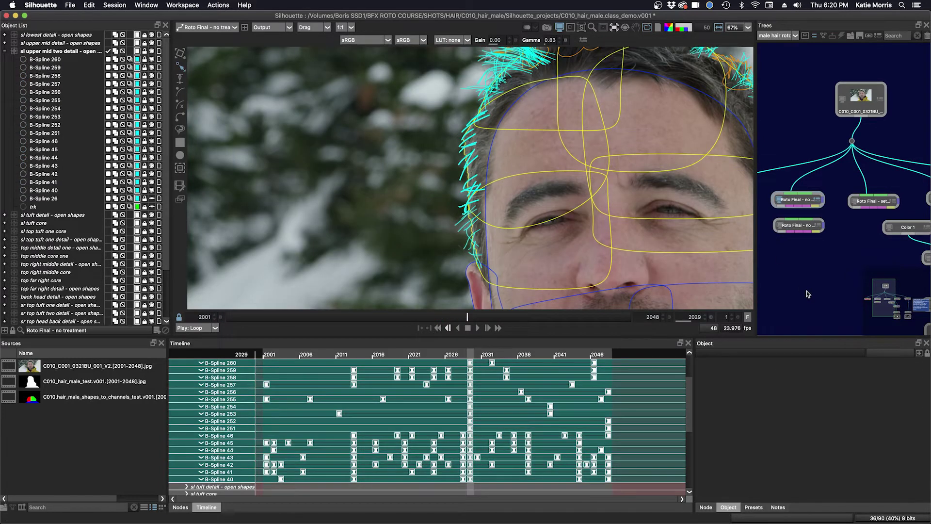
click(39, 60)
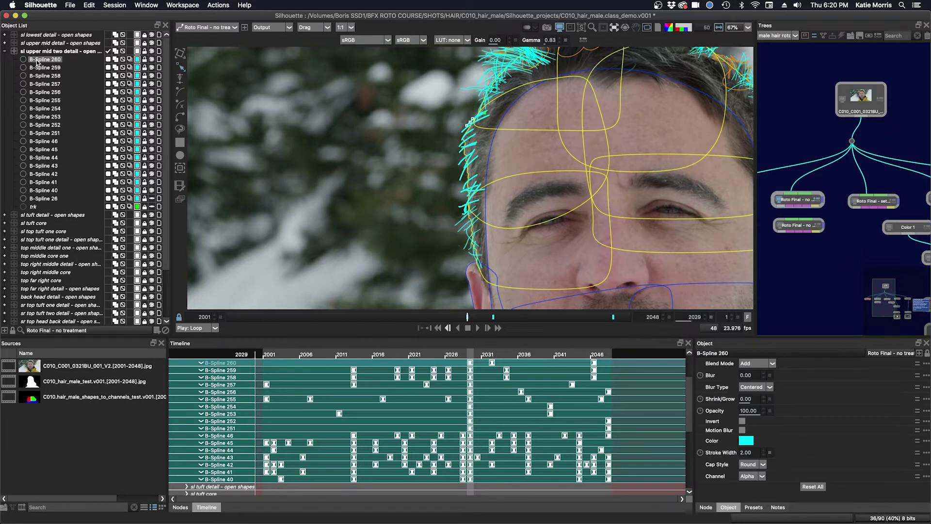
shift+click(49, 190)
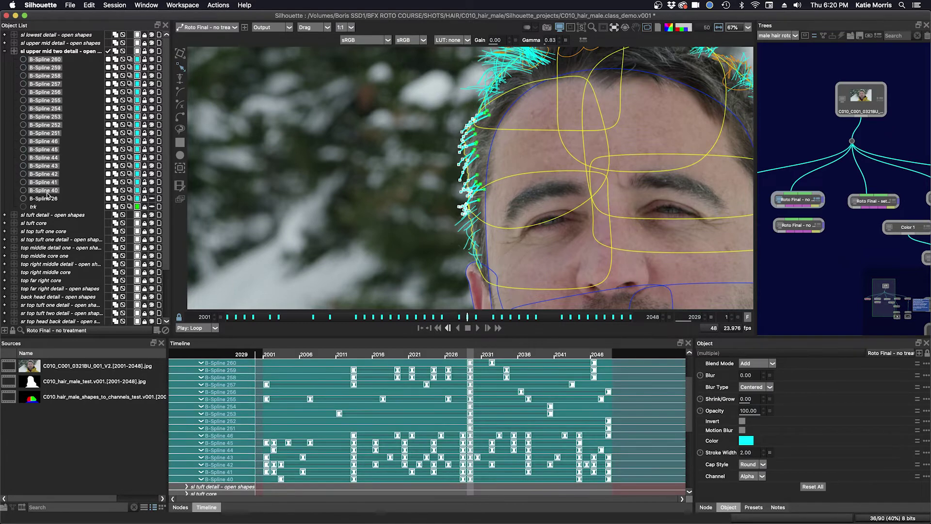
click(747, 452)
click(746, 476)
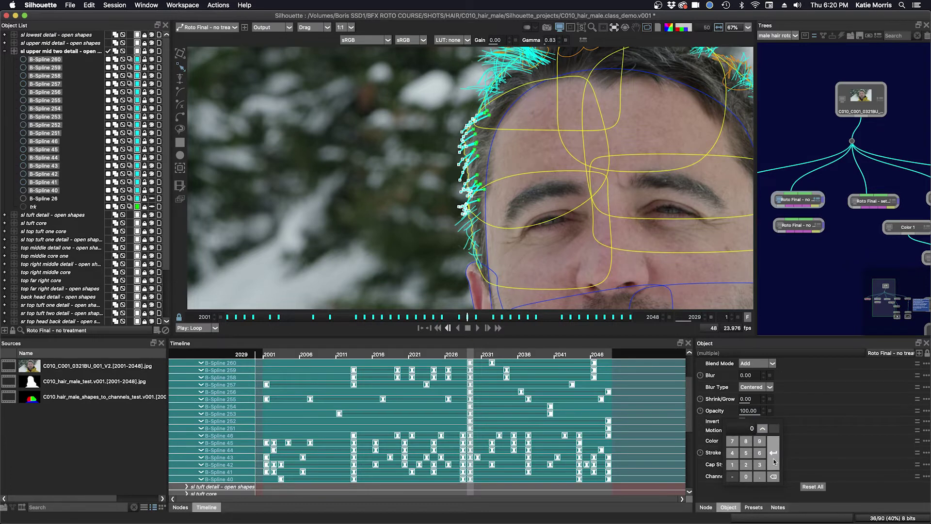
click(815, 290)
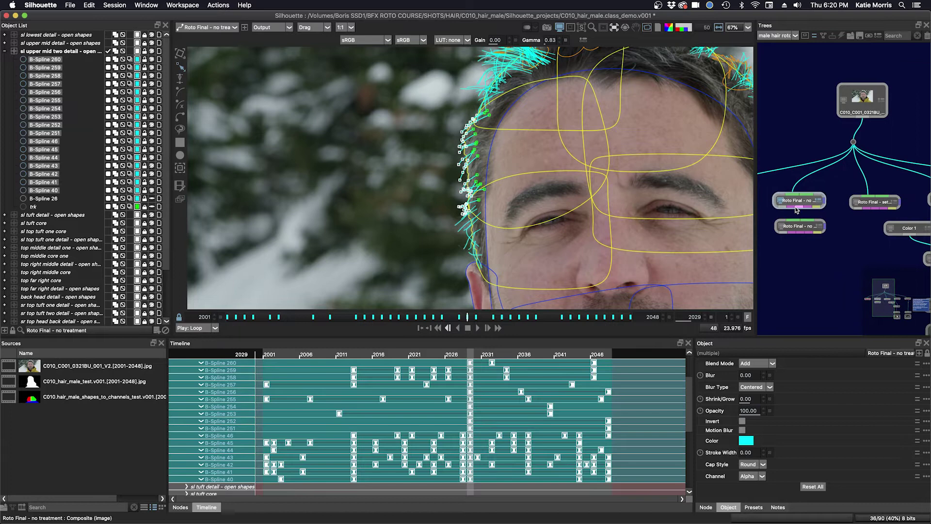
Switch to the Roto Final - set widths node with matte overlay on, outlines hidden, face centred
click(795, 204)
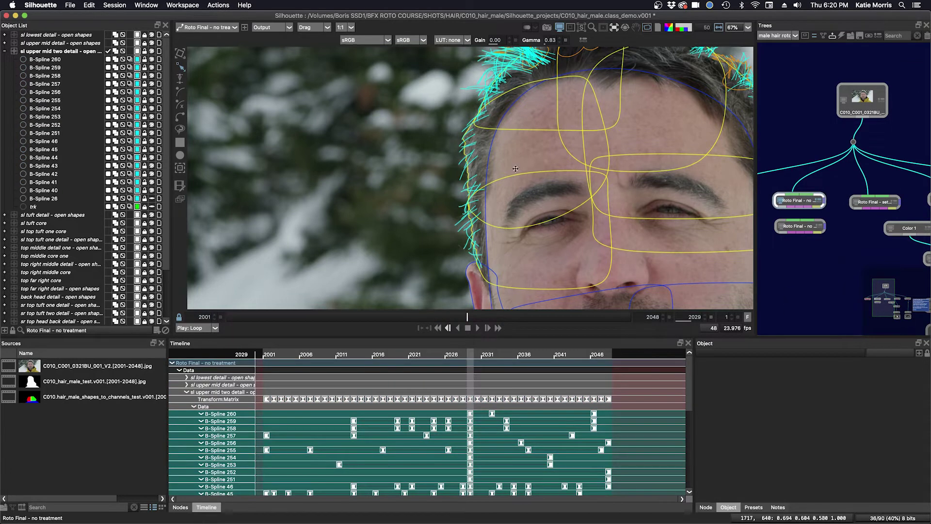
scroll(505, 173, down, 2)
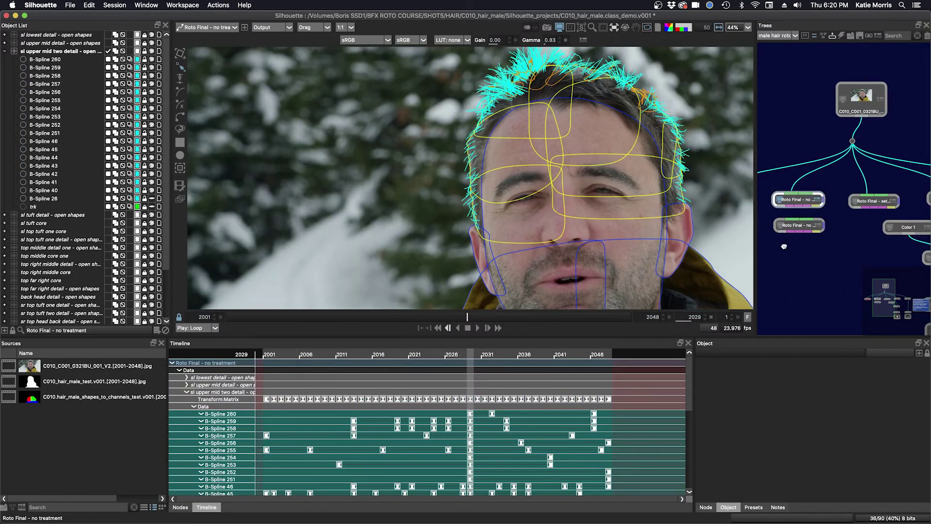
click(850, 201)
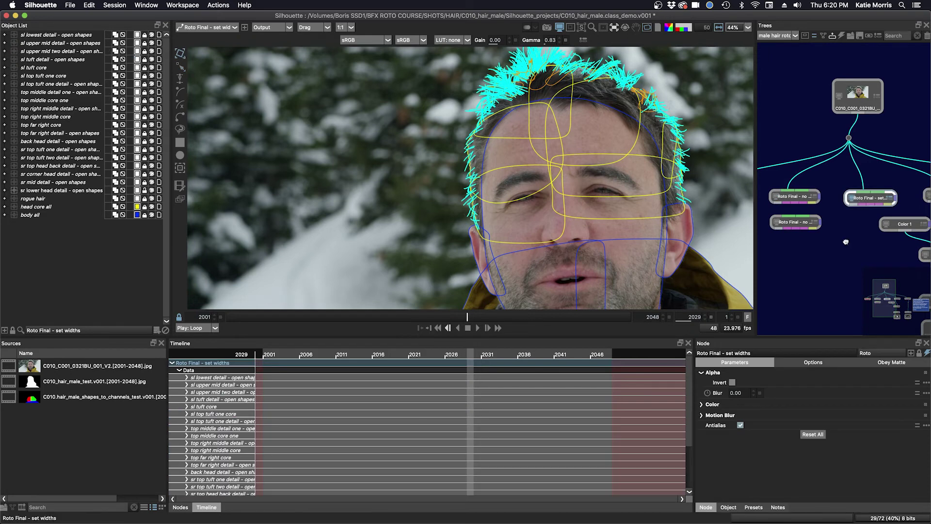
drag(825, 249, 768, 271)
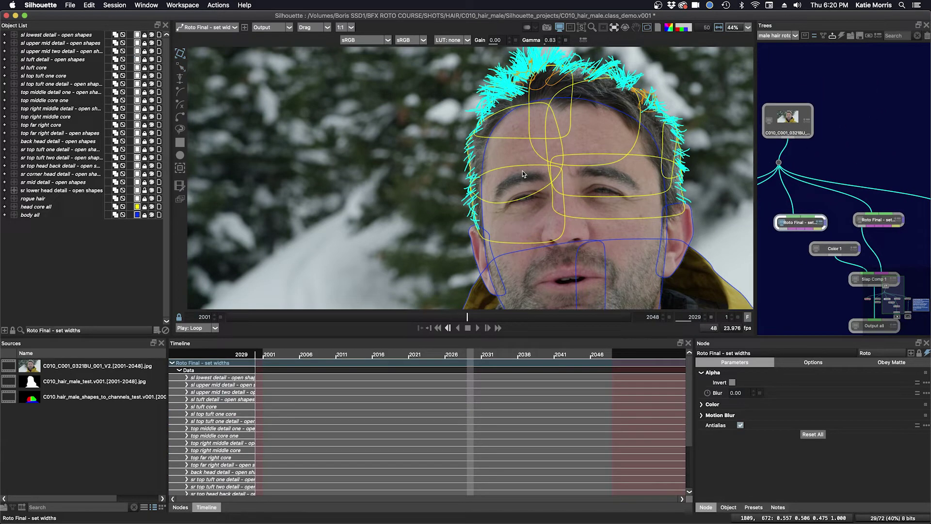
key(o)
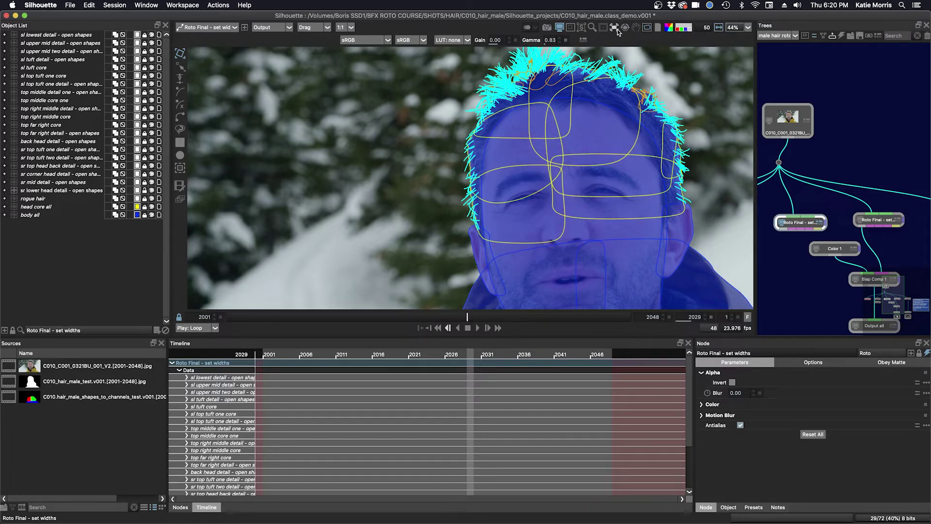
click(647, 27)
drag(582, 144, 514, 150)
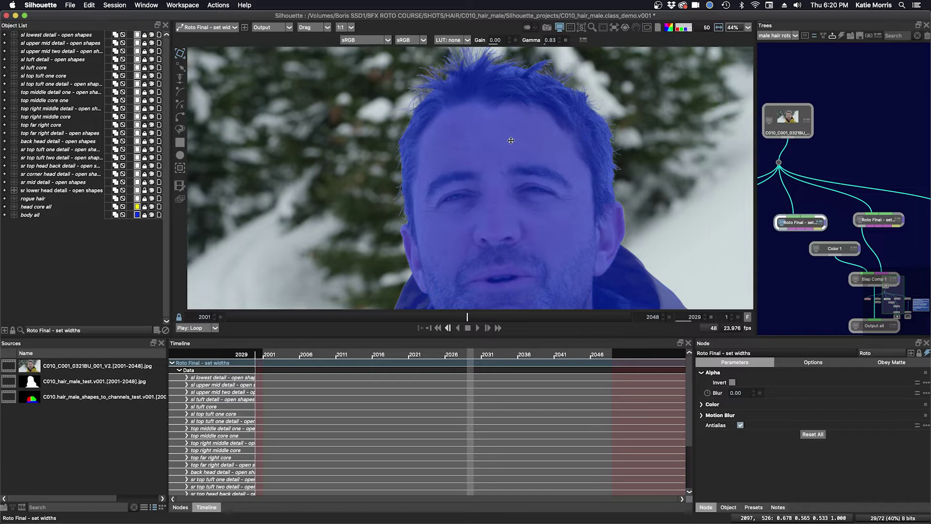
drag(517, 214, 519, 202)
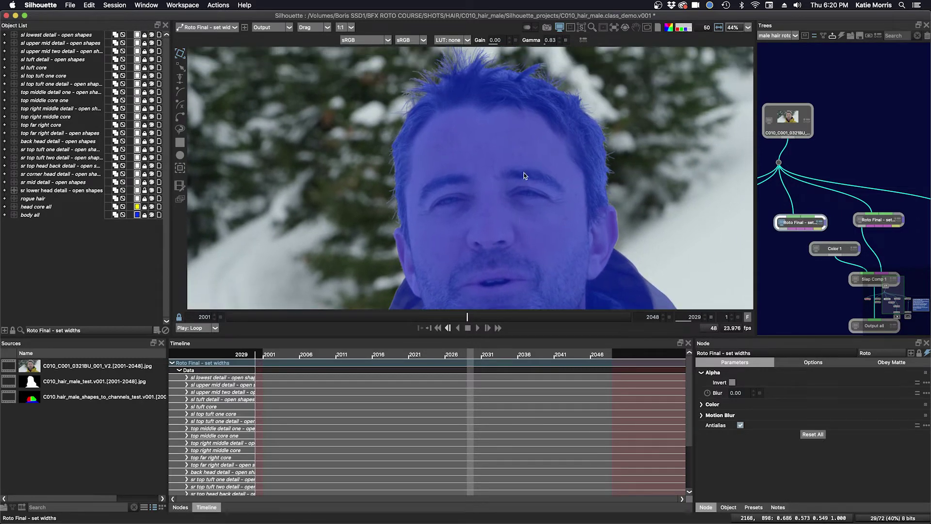
View the alpha matte from frame 2015, zoom into the hair edge and scrub through frames
key(a)
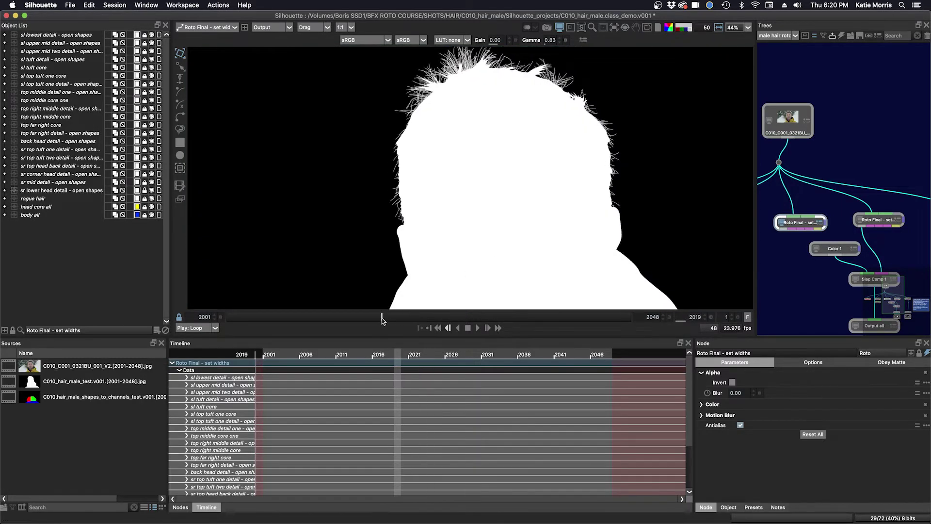
drag(412, 318, 348, 318)
scroll(515, 89, up, 2)
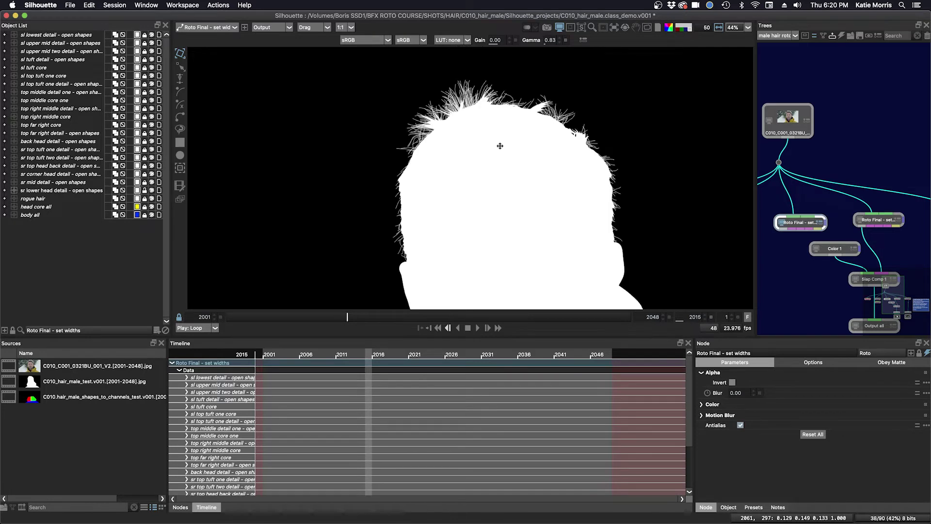
scroll(504, 194, up, 2)
scroll(507, 208, up, 2)
scroll(499, 204, up, 2)
scroll(497, 204, up, 3)
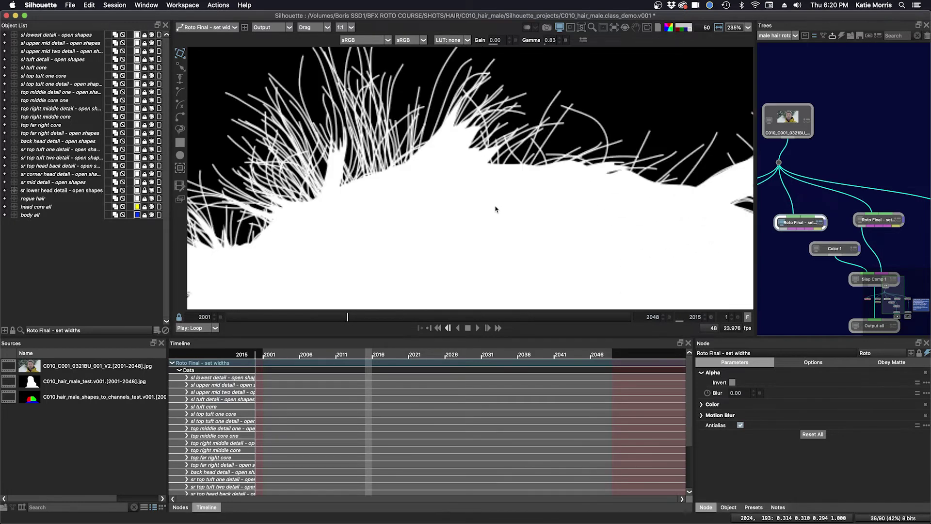
scroll(509, 204, up, 3)
scroll(521, 202, up, 2)
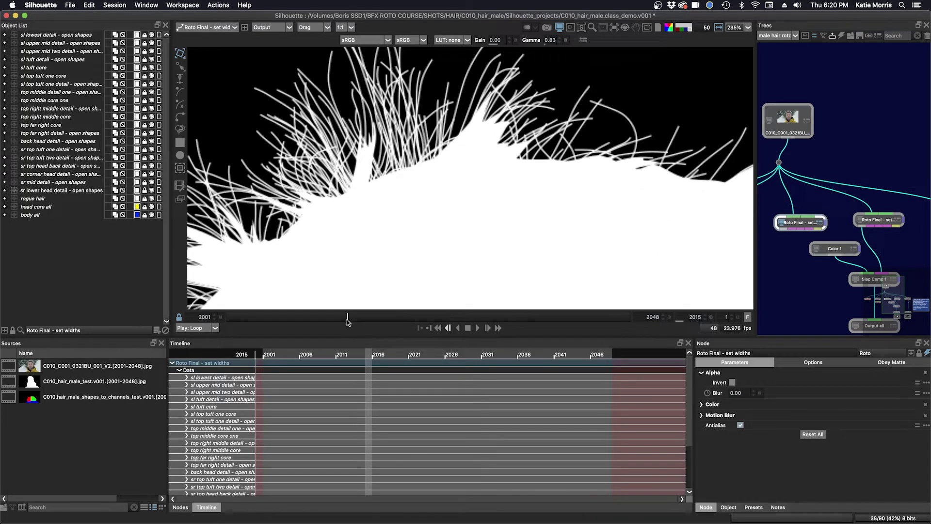
drag(347, 318, 622, 320)
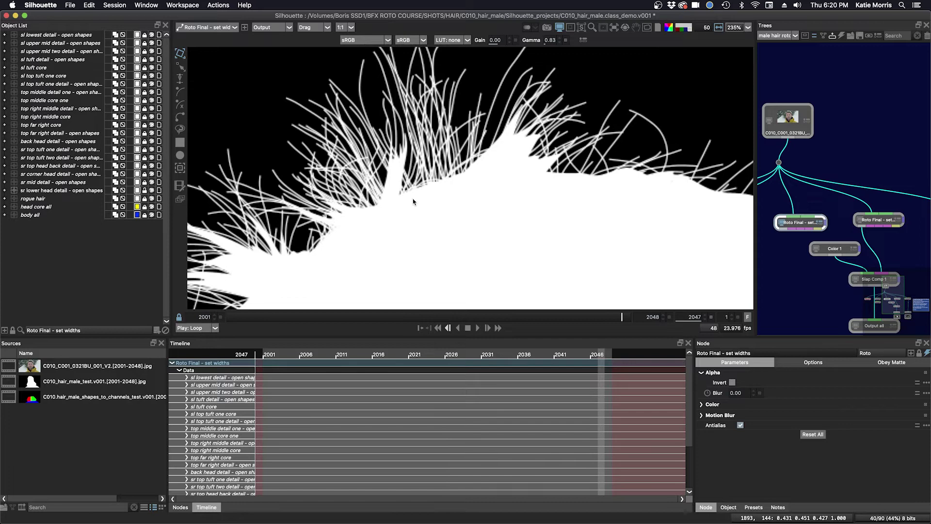
drag(536, 218, 515, 190)
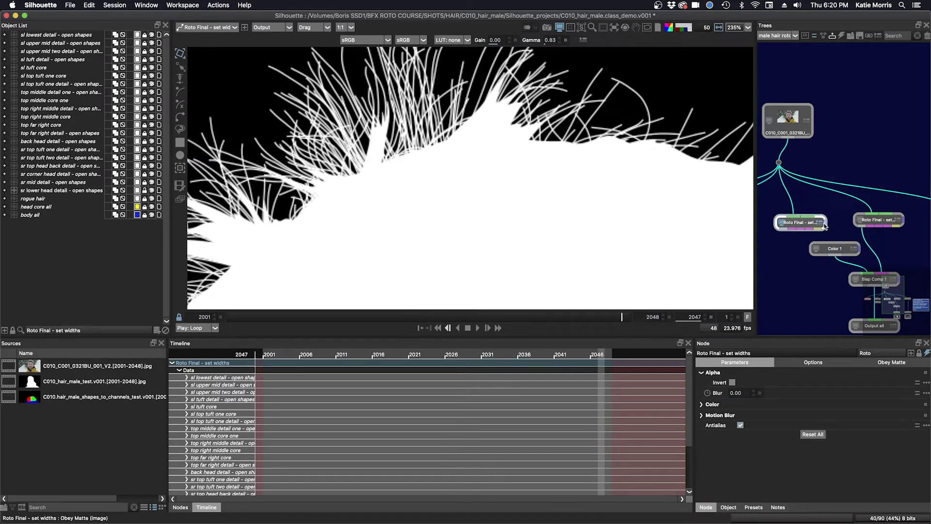
Select Roto Final - set shape blur and mblur and inspect its 0.25 blur and motion blur settings
click(869, 223)
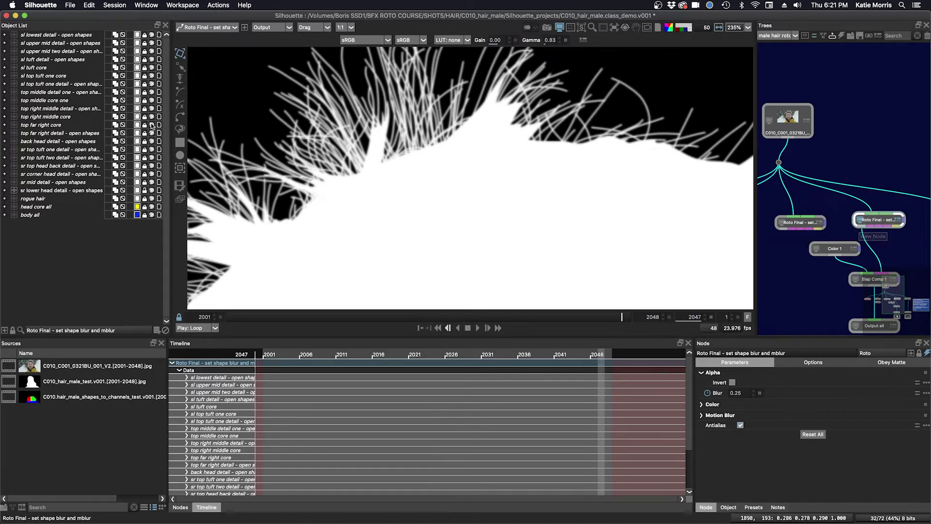
click(4, 35)
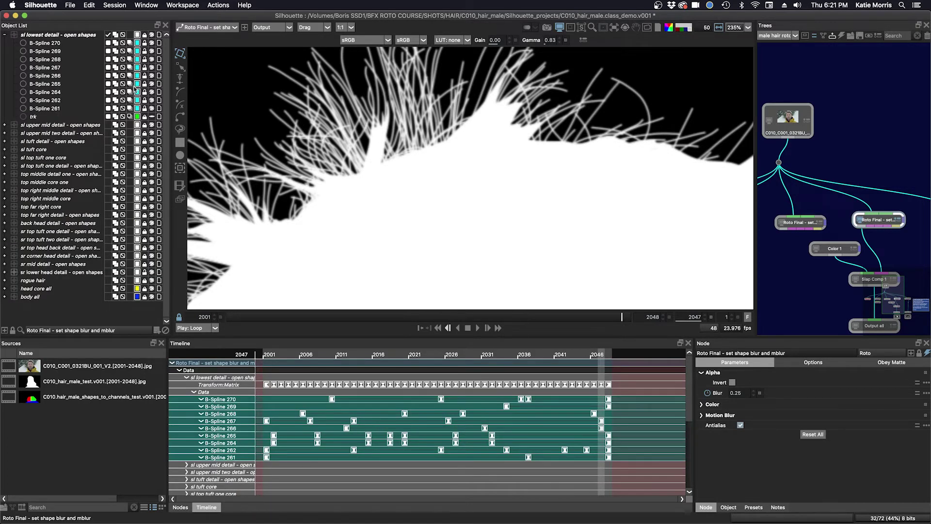
click(701, 416)
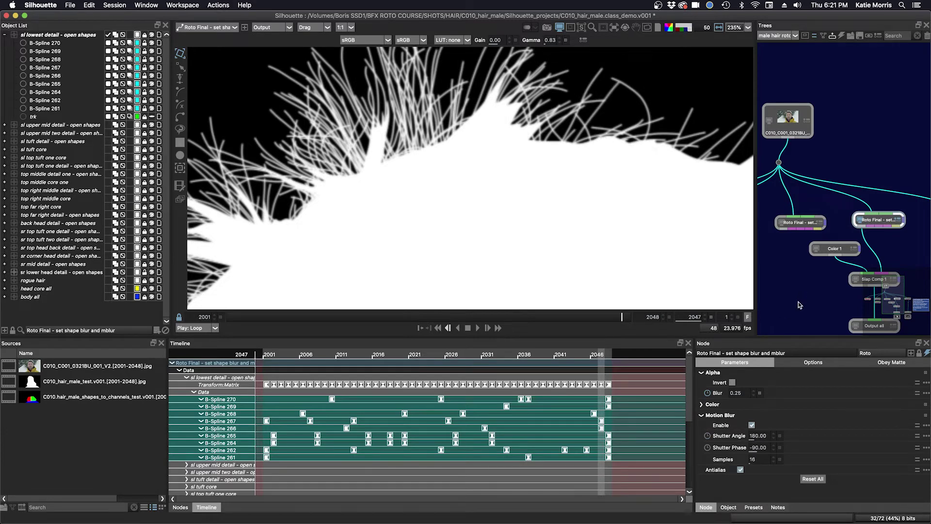
Zoom out and pan the node graph down to the Output all and rendered matte nodes
drag(800, 305, 800, 272)
scroll(582, 198, down, 2)
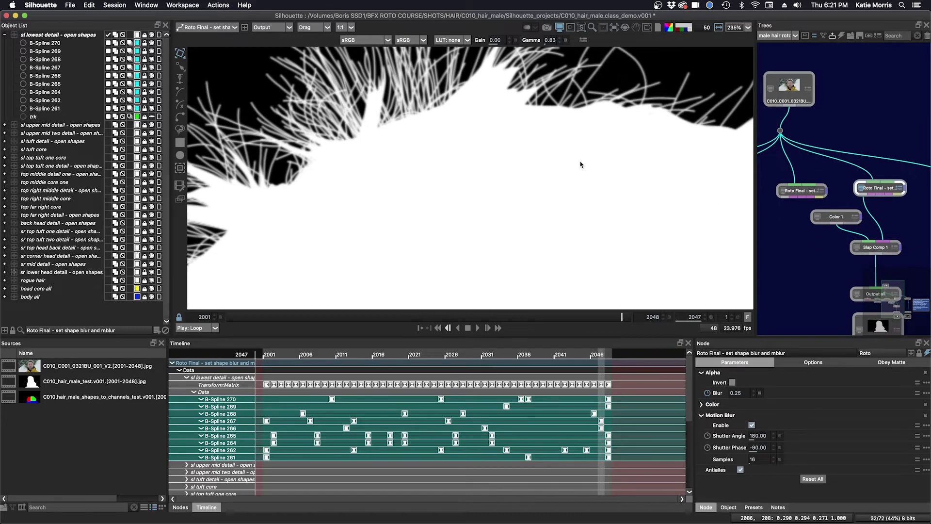
scroll(580, 164, down, 2)
scroll(582, 222, down, 2)
scroll(538, 139, down, 4)
scroll(538, 139, down, 3)
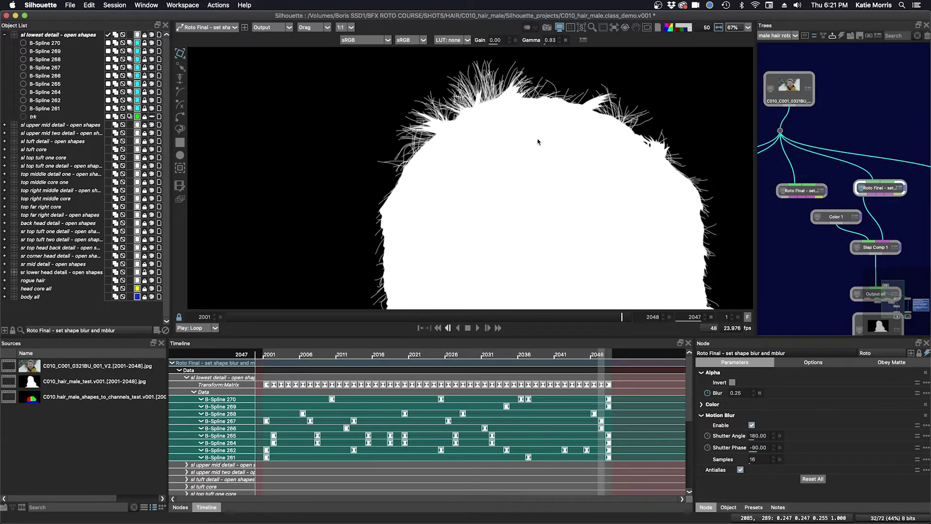
scroll(538, 191, down, 2)
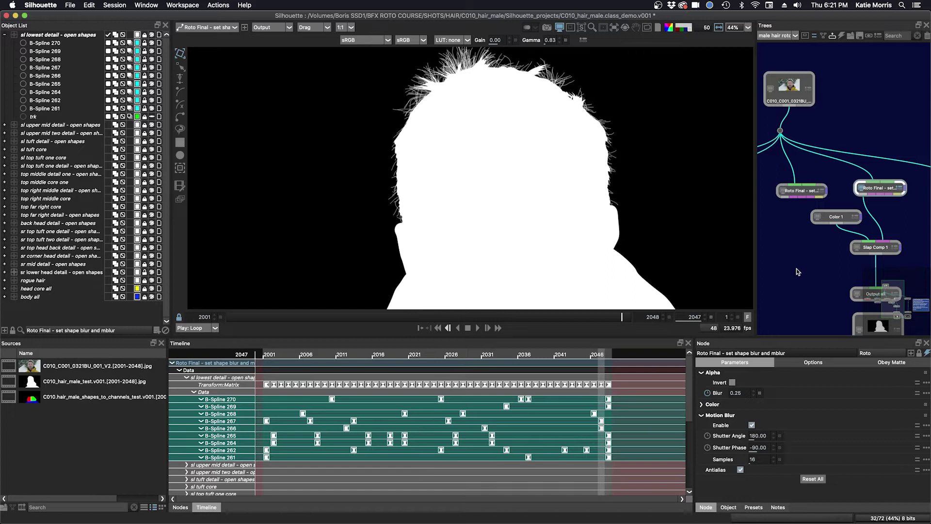
mouse_move(797, 264)
mouse_down()
mouse_move(796, 230)
mouse_move(802, 243)
mouse_up()
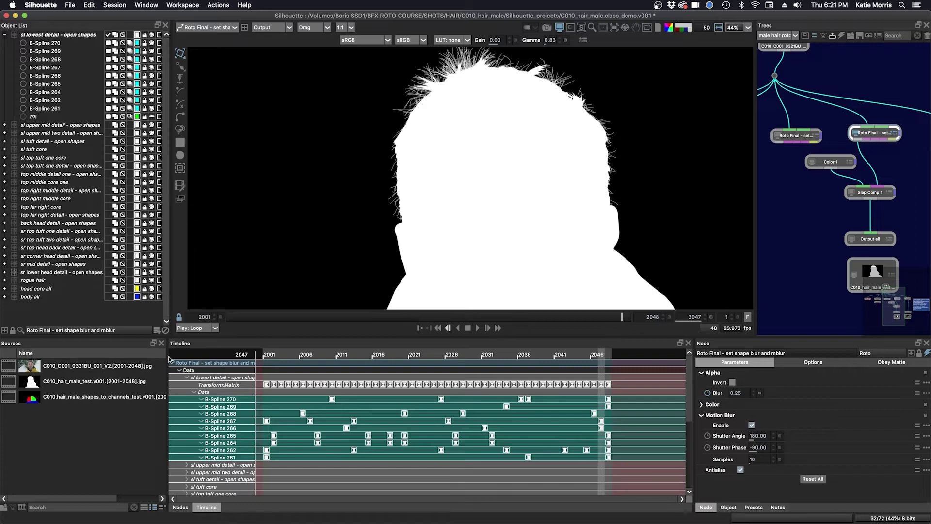
drag(869, 283, 854, 258)
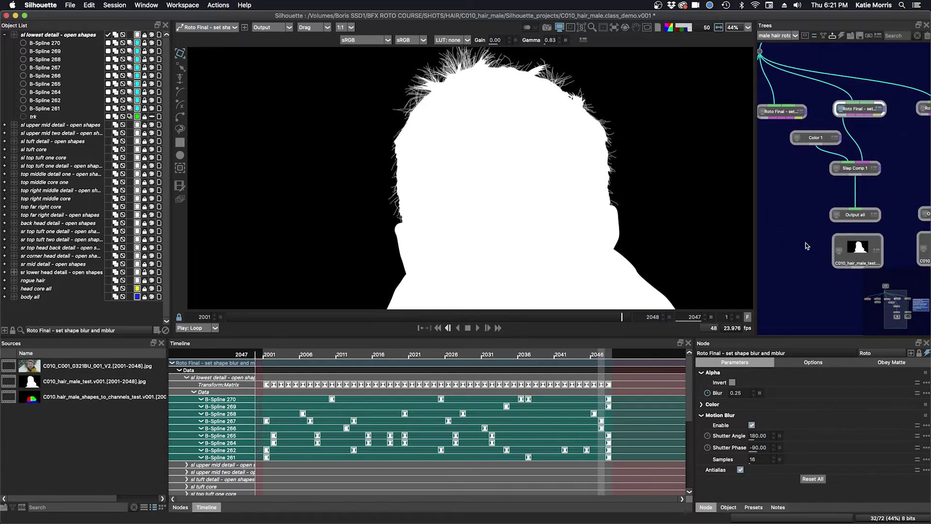
Show the rendered C010_hair_male_test matte and play it, stopping at frame 2010
click(850, 248)
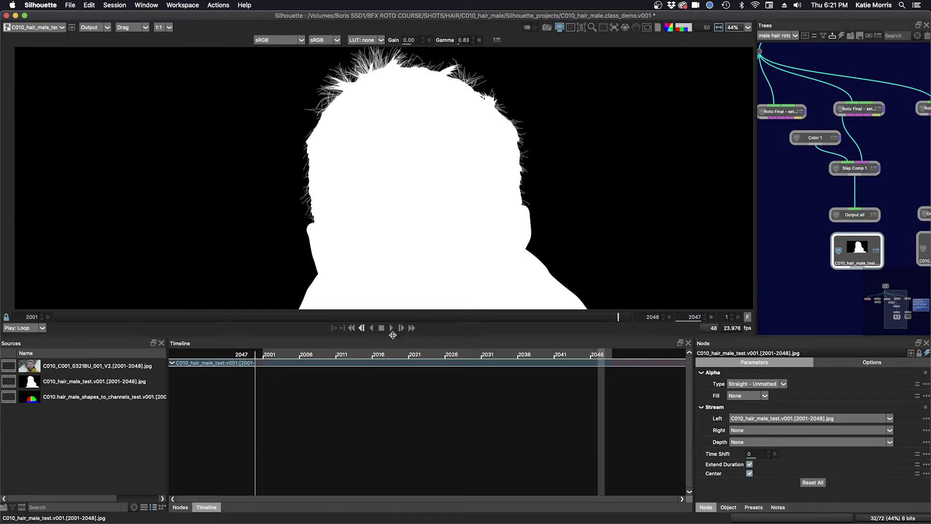
scroll(414, 267, down, 2)
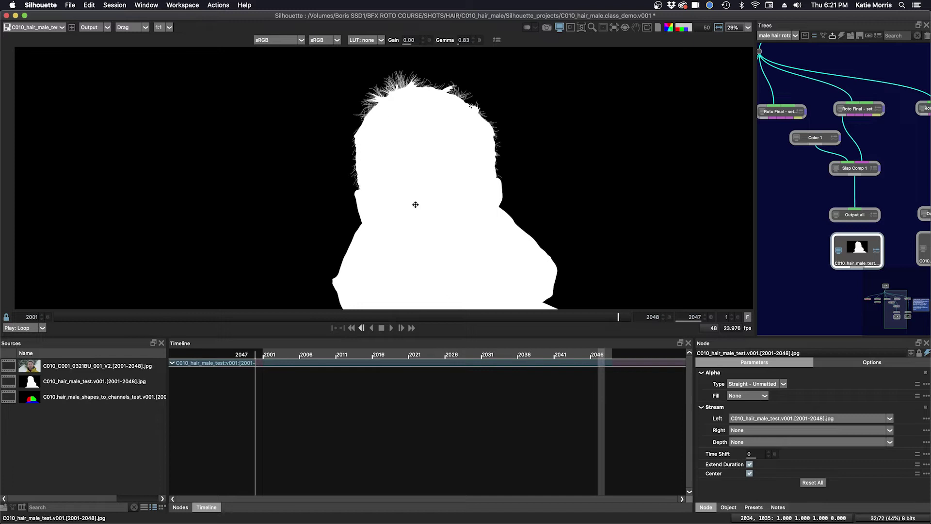
scroll(421, 259, down, 1)
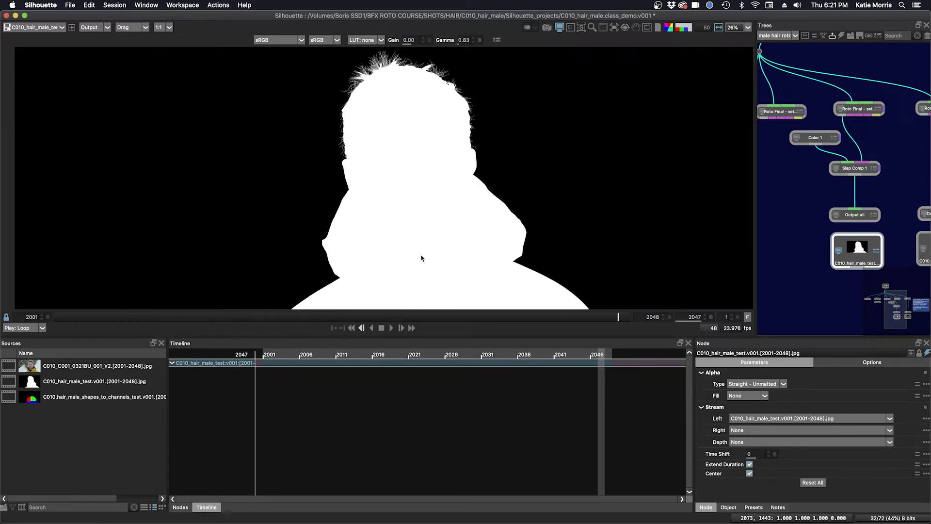
click(400, 329)
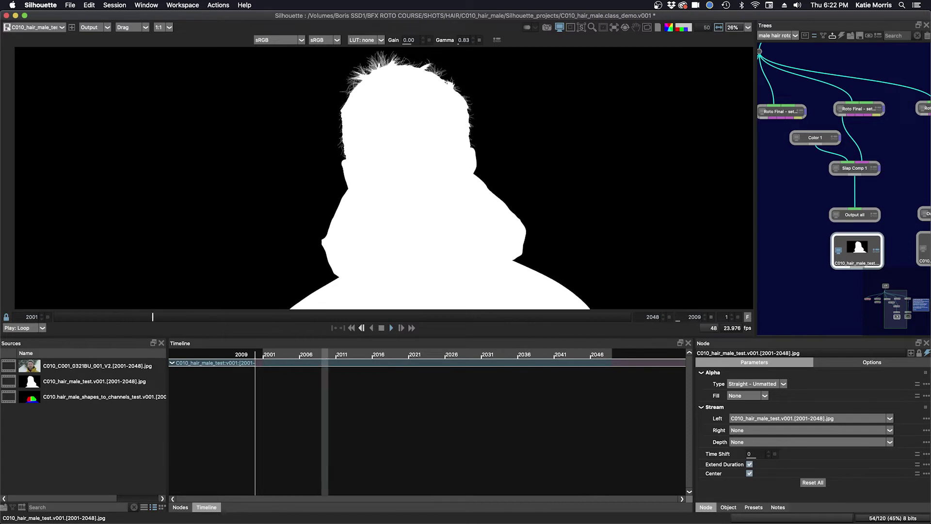
key(space)
Zoom in and replay the matte, stopping at frame 2006 to check the hair edge
scroll(466, 201, up, 2)
scroll(468, 197, up, 2)
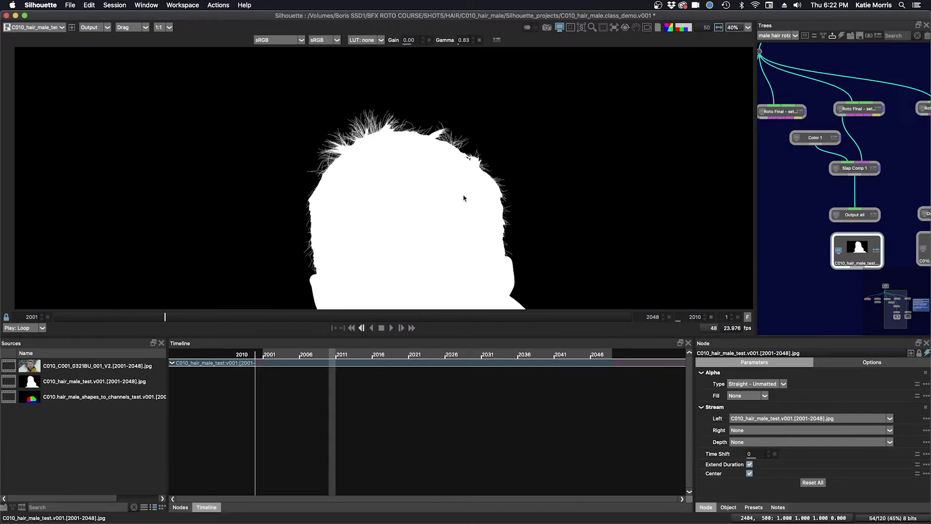
scroll(462, 197, up, 2)
click(392, 328)
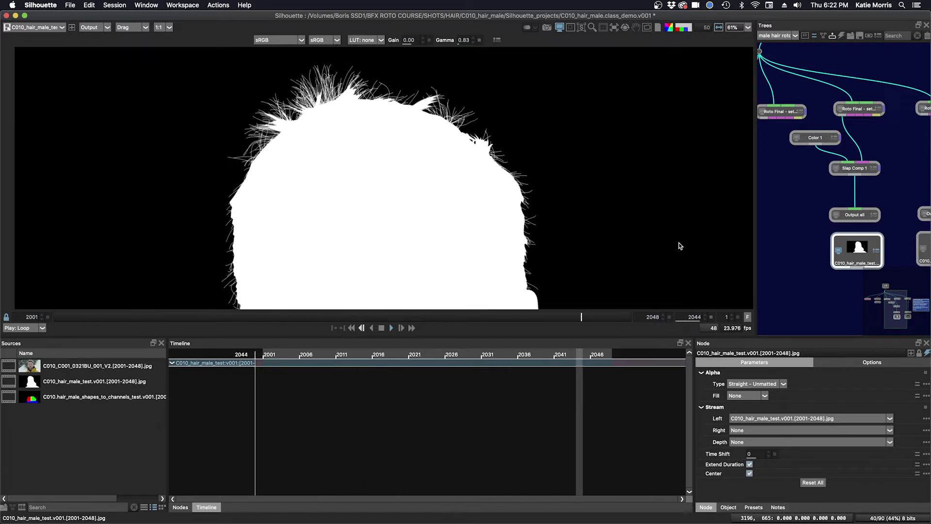
click(382, 328)
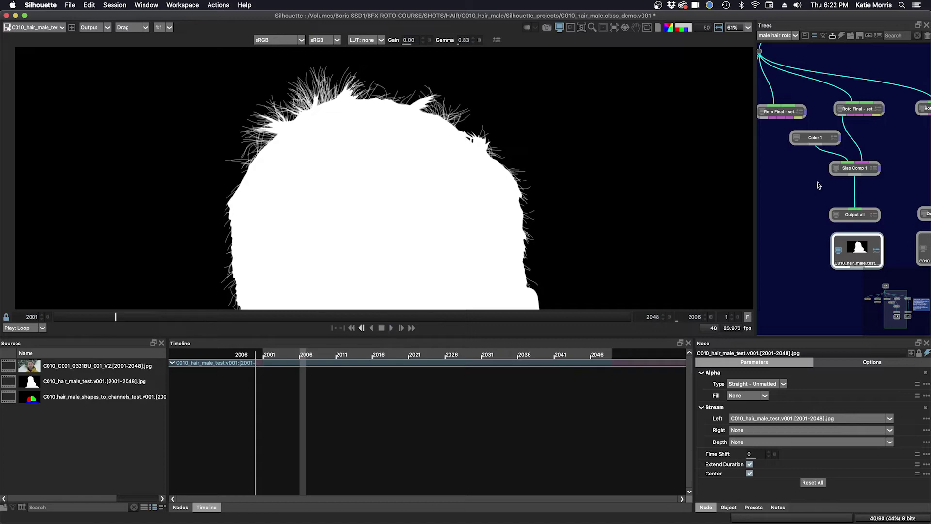
scroll(818, 185, left, 5)
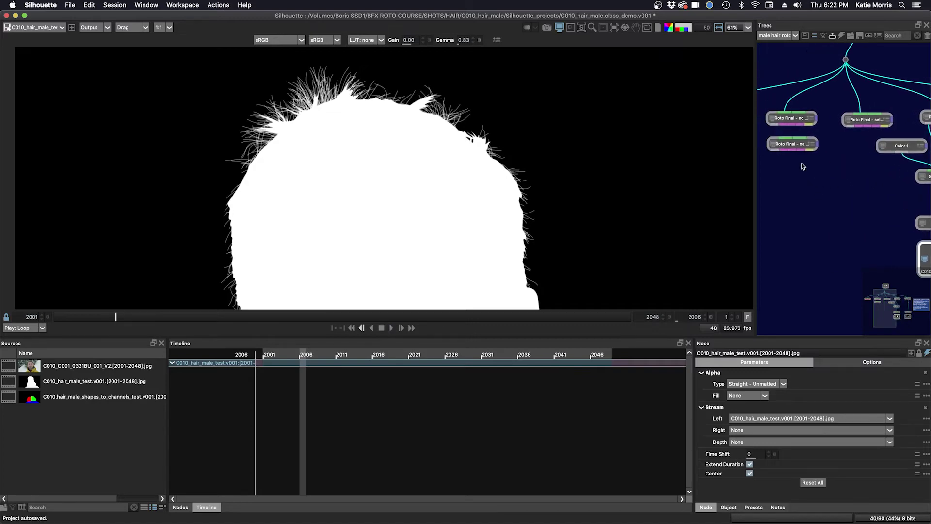
Play the Roto Final - no treatment 1 shapes, stop at frame 2012, and pan toward Output shapes
click(789, 144)
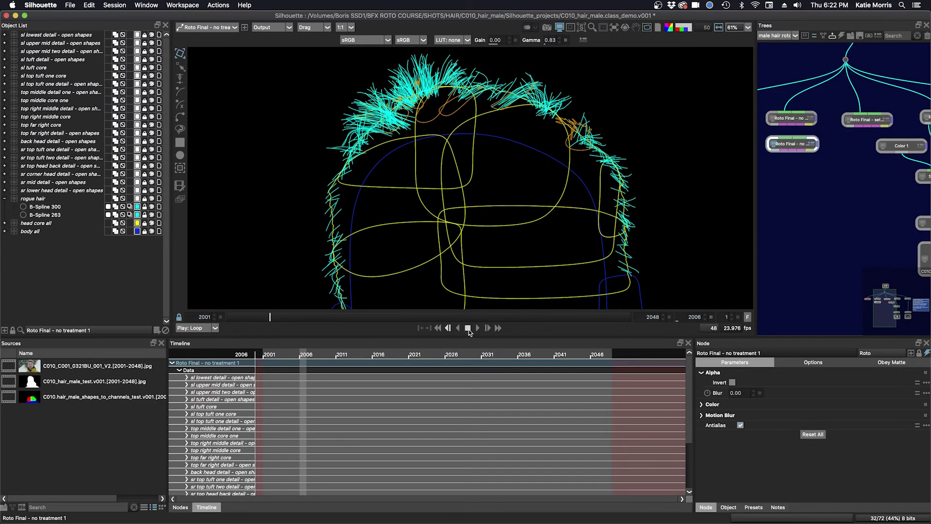
click(477, 329)
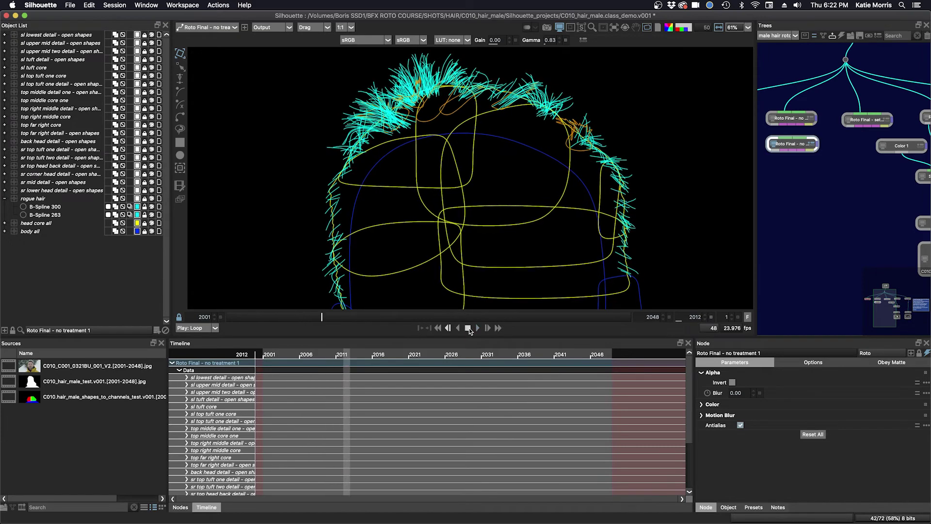
click(468, 327)
scroll(815, 241, right, 5)
scroll(815, 241, down, 2)
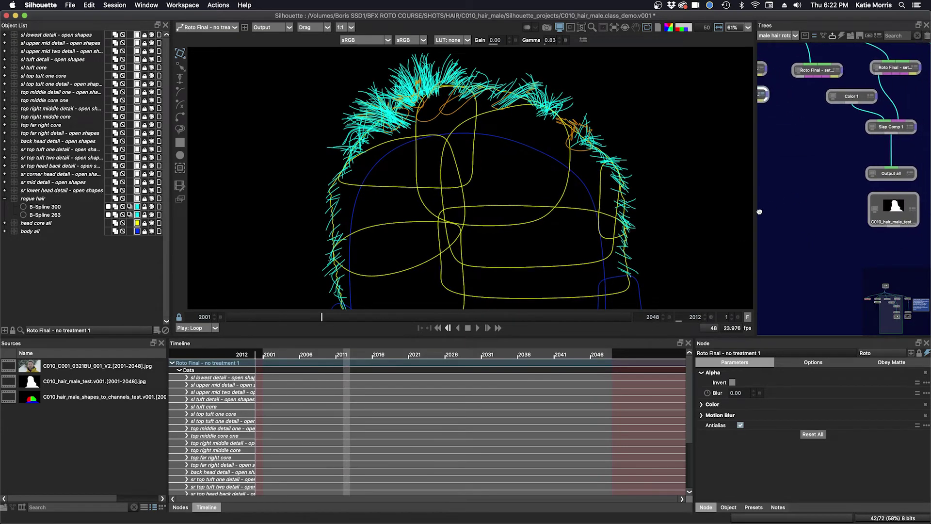
drag(896, 158, 849, 163)
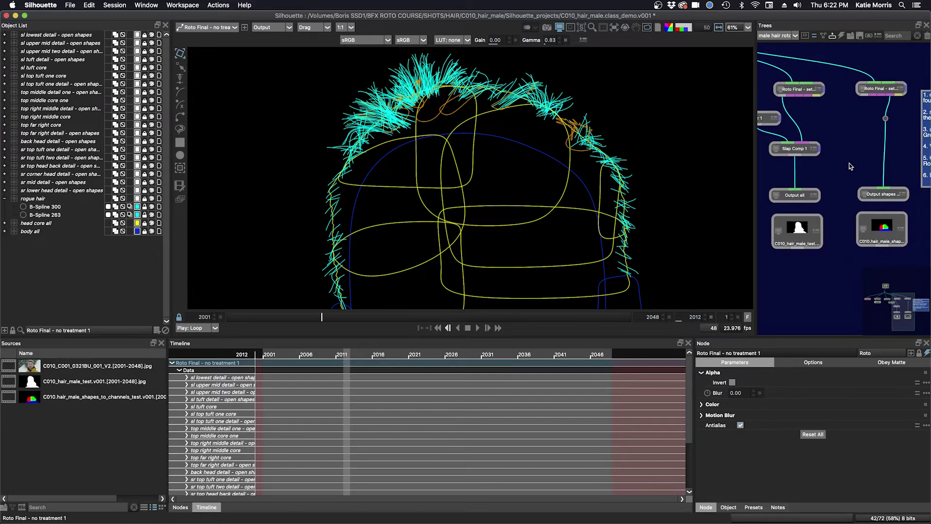
View the set shape blur and mblur 1 roto with its notes box, then the original face plate
click(875, 89)
mouse_move(868, 125)
mouse_down()
mouse_move(804, 141)
mouse_move(777, 136)
mouse_up()
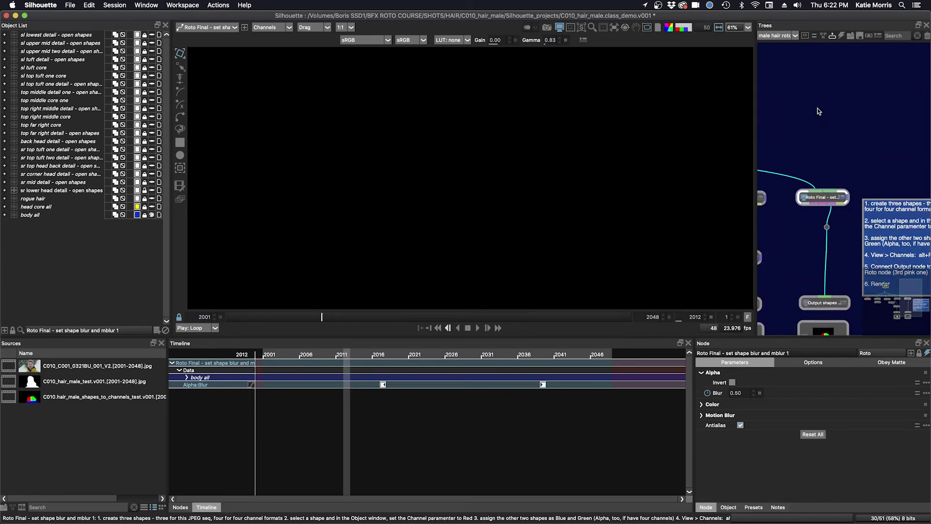
drag(828, 98, 805, 114)
click(776, 99)
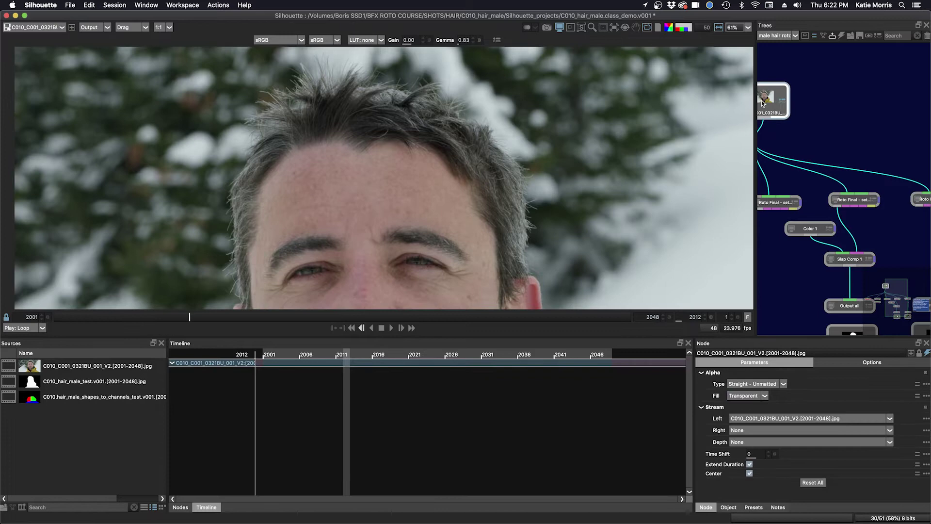
drag(801, 190, 807, 159)
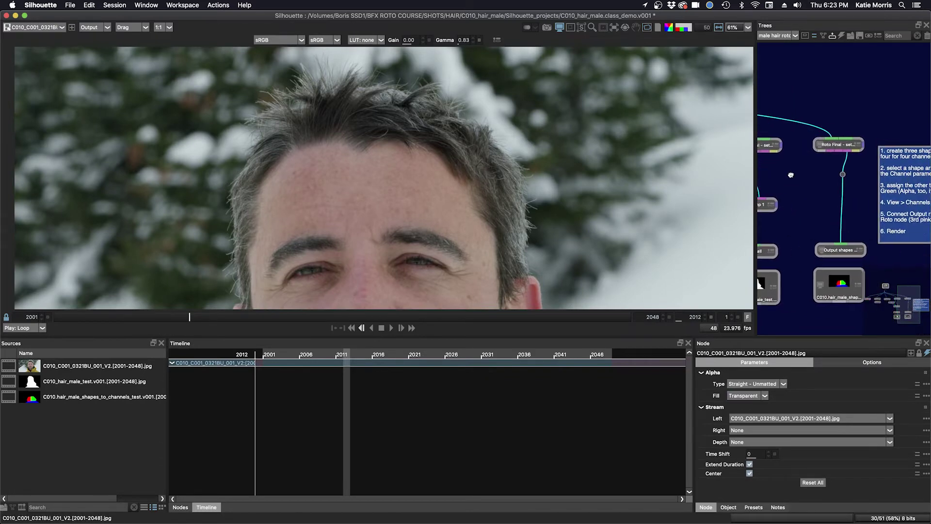
Centre the shapes-output roto's red, green and blue matte and widen the node graph for the notes
click(833, 150)
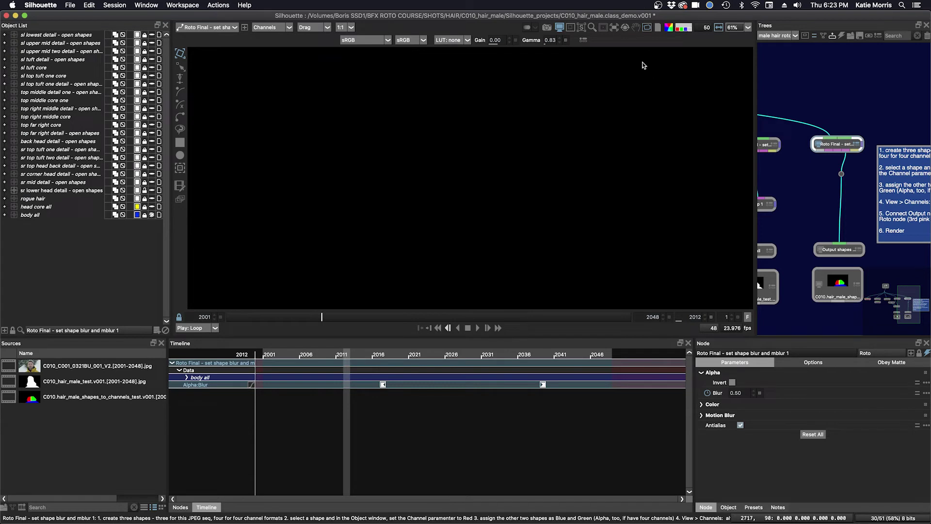
scroll(561, 183, down, 3)
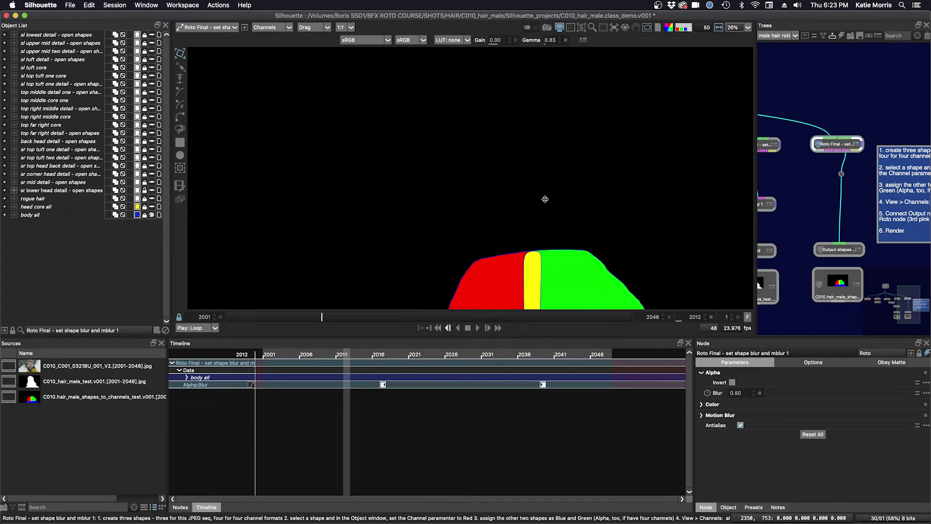
scroll(529, 138, up, 2)
mouse_move(527, 131)
mouse_down()
mouse_move(513, 92)
mouse_move(494, 104)
mouse_up()
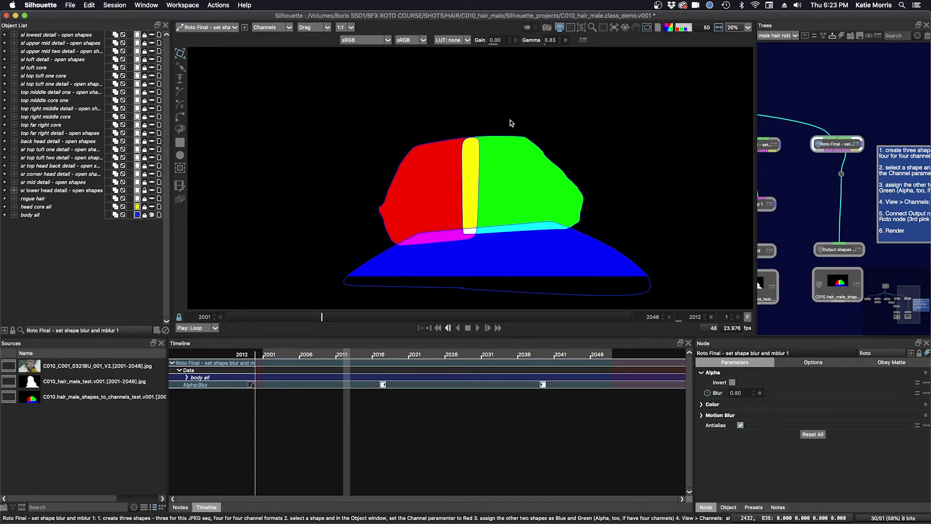
scroll(868, 196, right, 3)
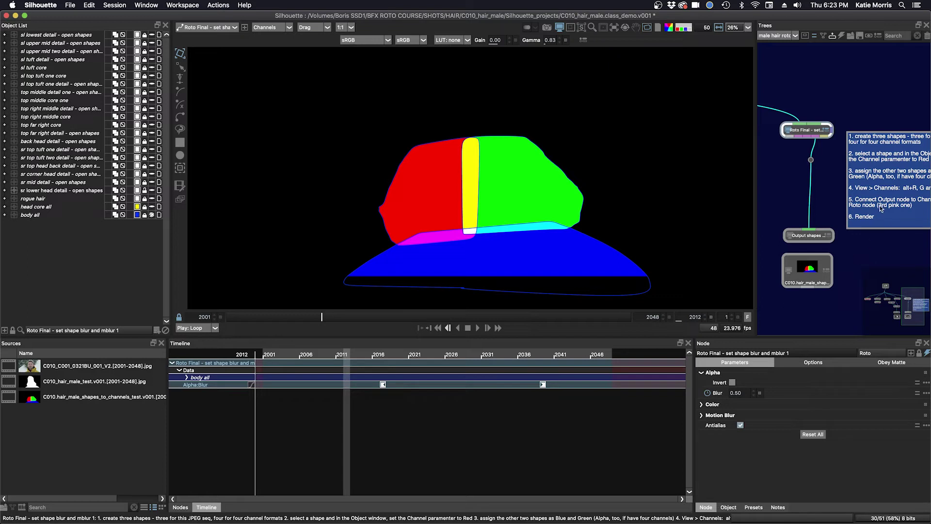
scroll(873, 189, right, 2)
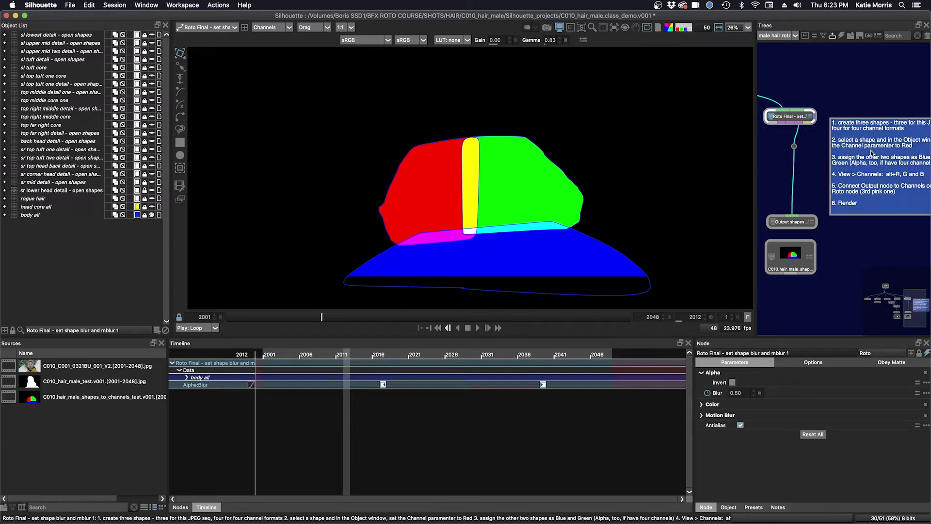
scroll(854, 160, down, 2)
drag(756, 175, 726, 176)
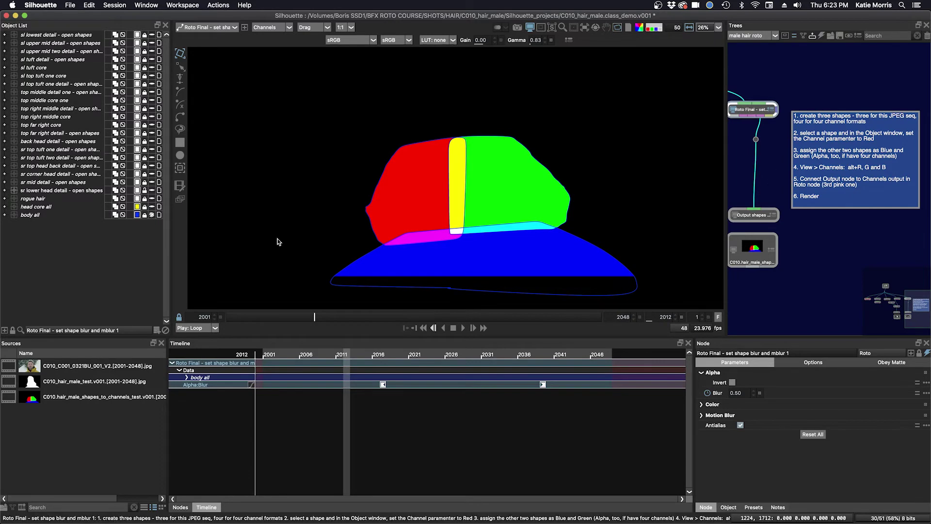
Expand the body all group, select Freehand 1, and unlock the body all layer
click(6, 215)
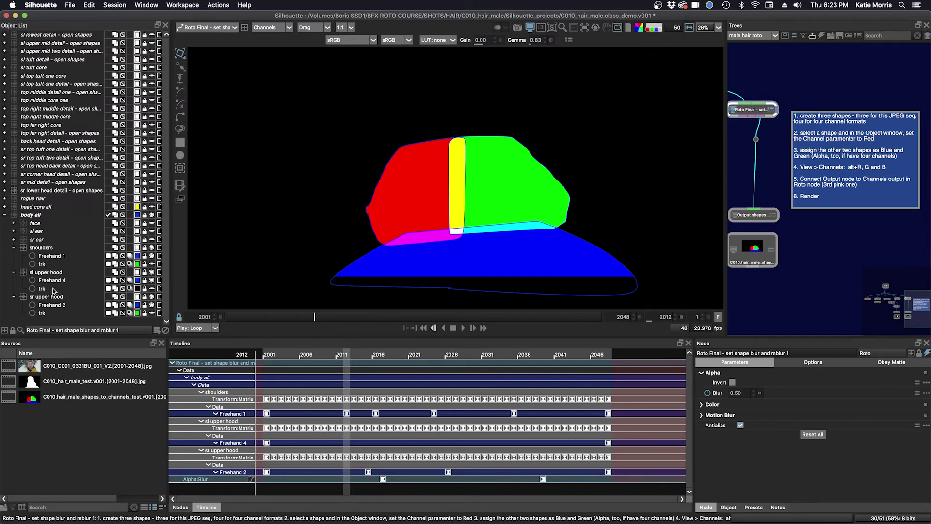
click(49, 256)
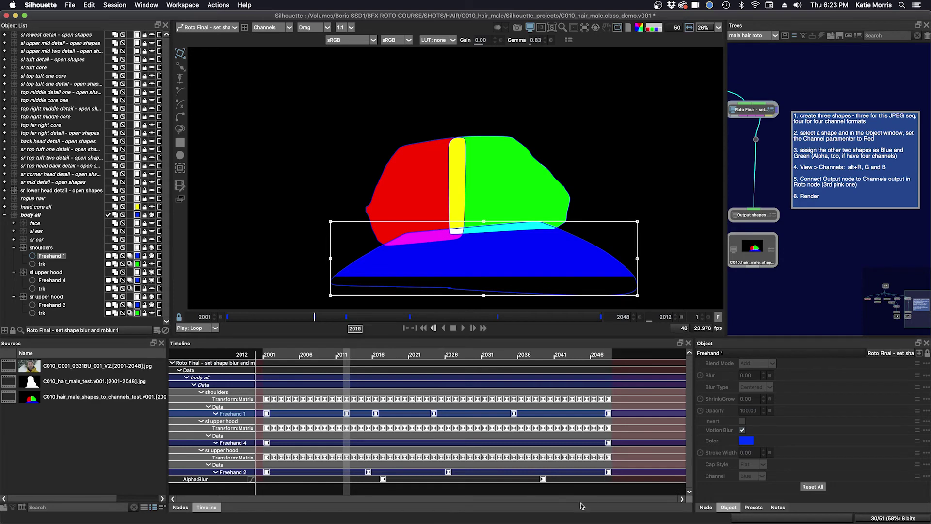
click(705, 507)
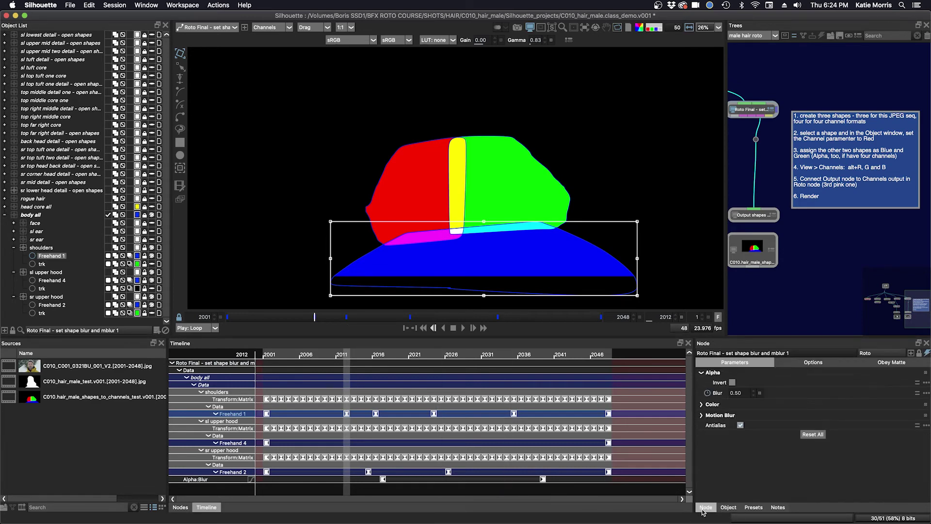
click(726, 508)
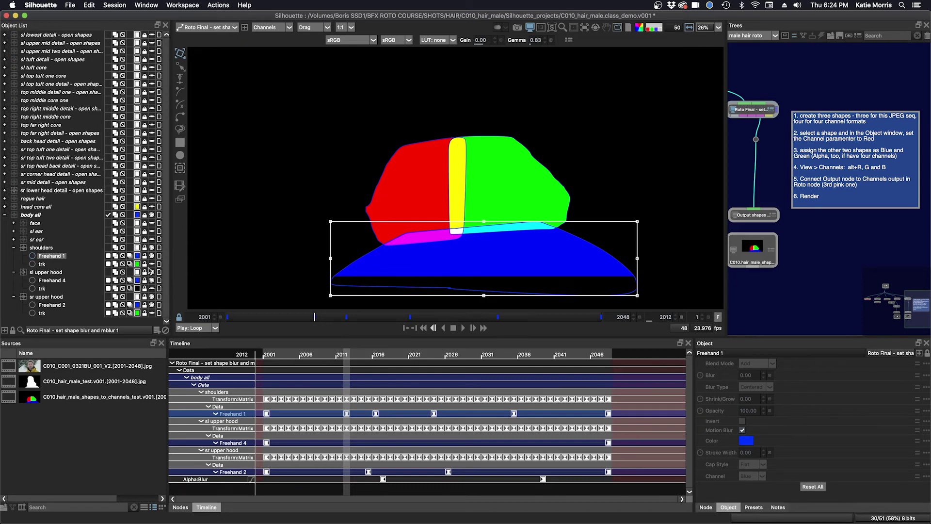
click(145, 215)
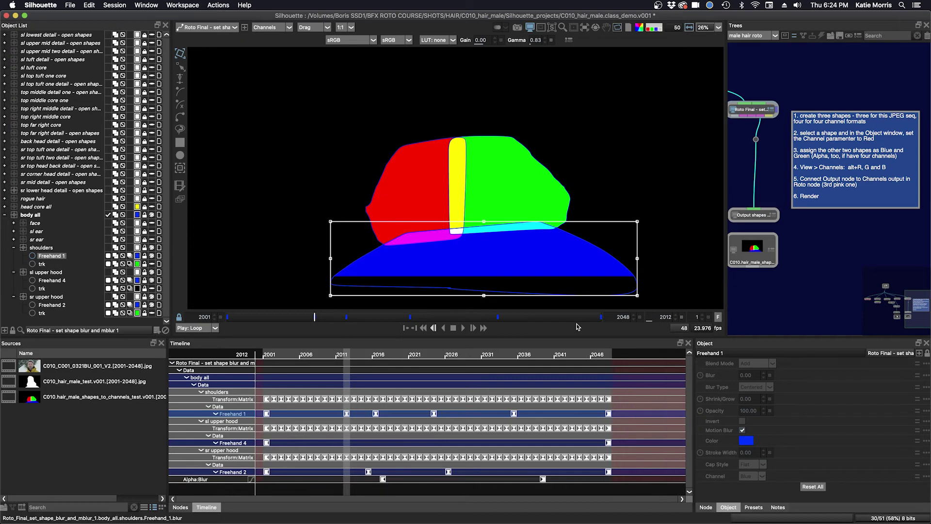
click(767, 291)
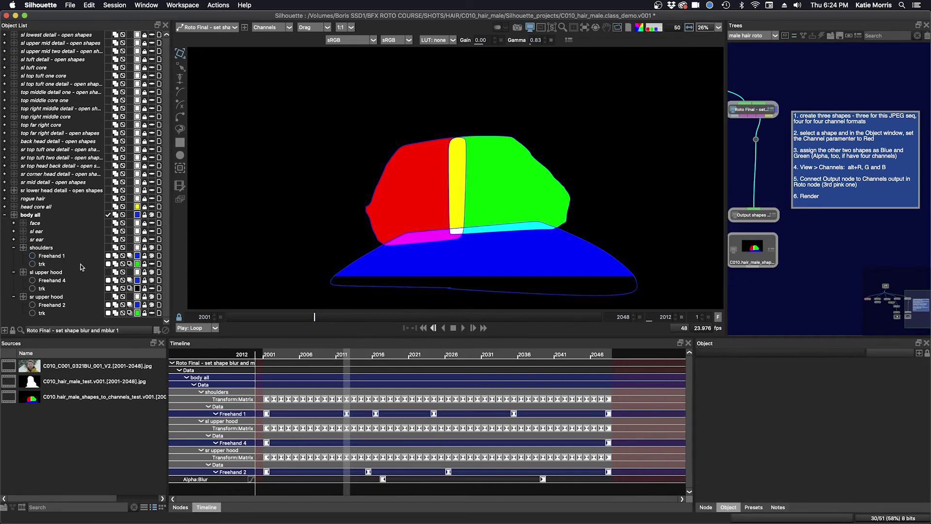
Confirm Freehand 1 on Blue, then check Freehand 4 (Red) and Freehand 2 (Green) channels
click(50, 256)
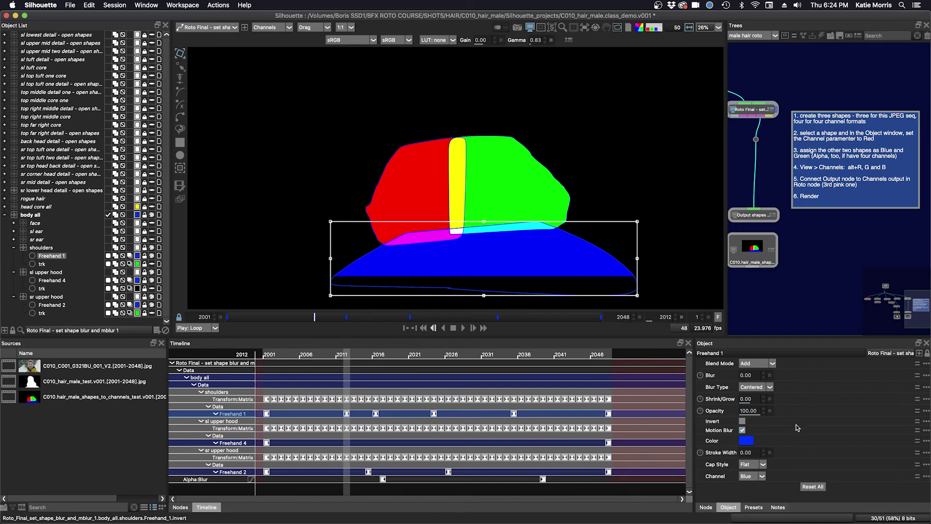
click(747, 476)
click(828, 449)
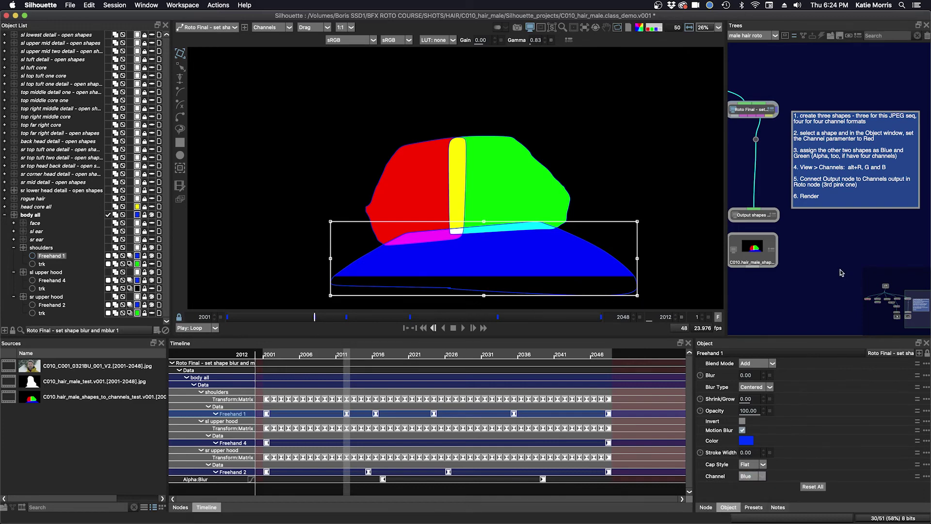
click(715, 280)
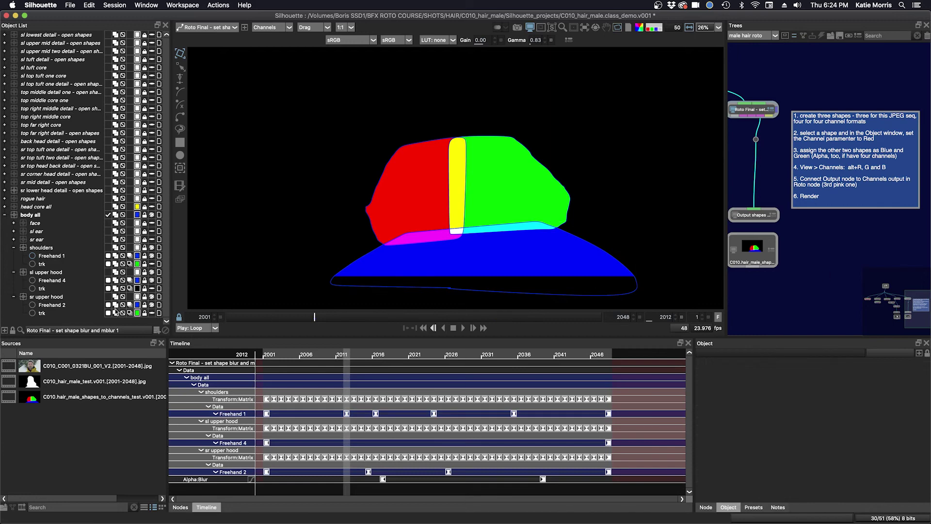
click(47, 281)
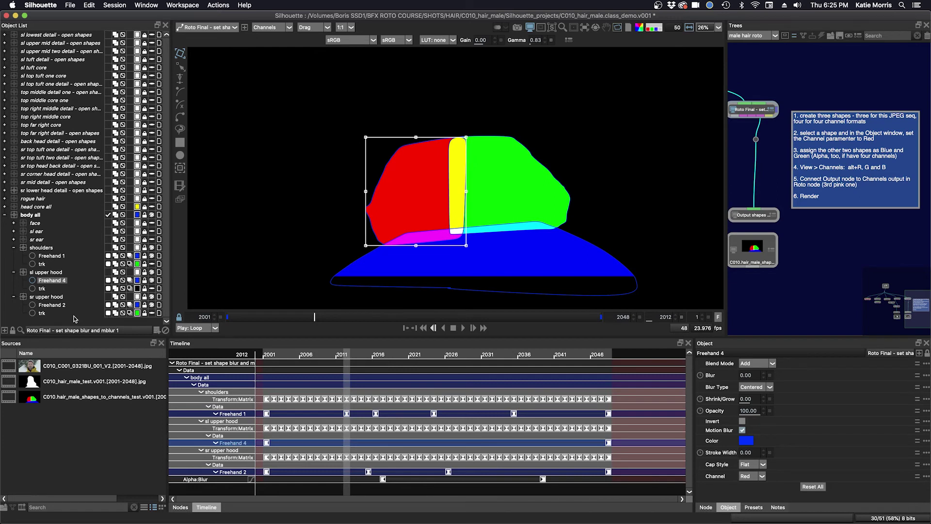
click(52, 305)
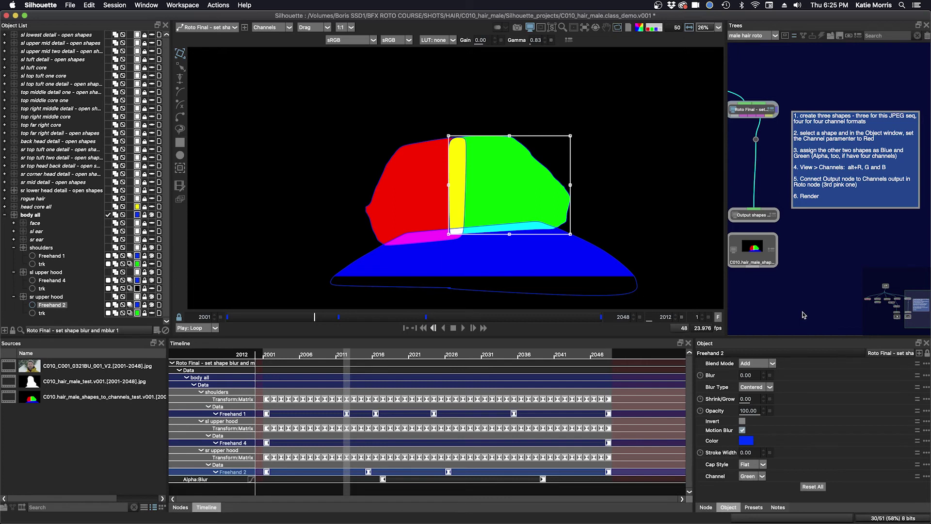
click(679, 277)
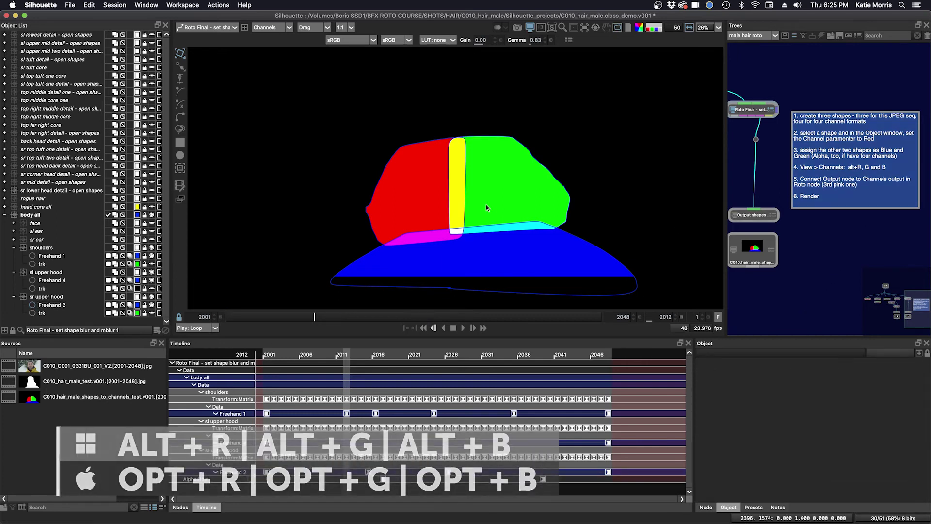
key(alt+r)
key(alt+g)
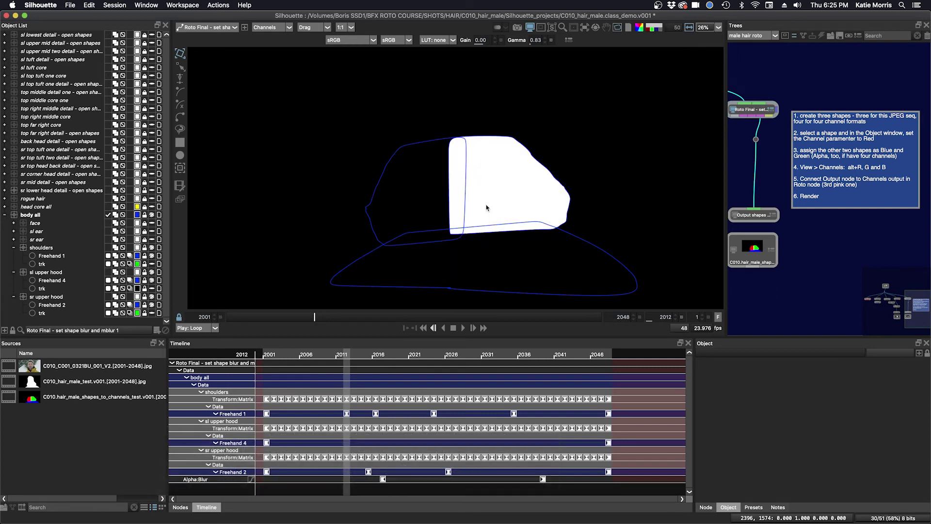
key(alt+b)
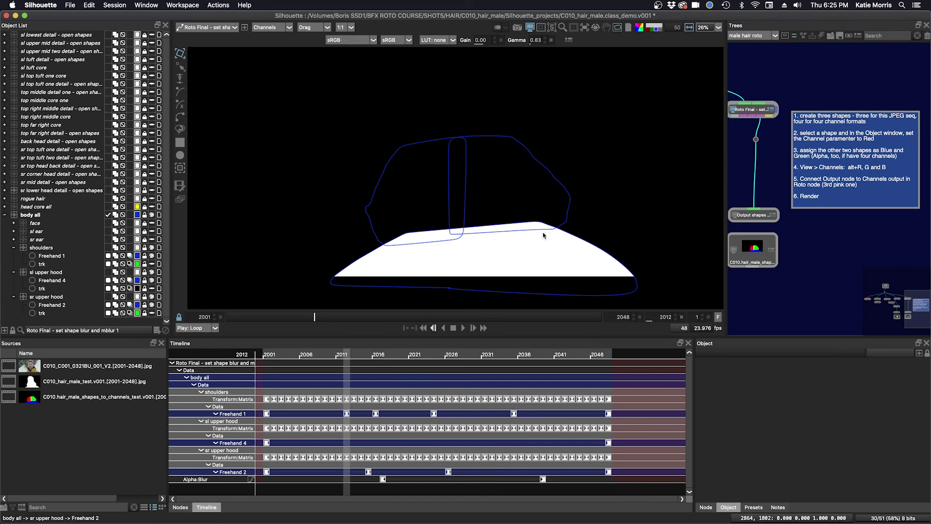
key(alt+r)
key(alt+r)
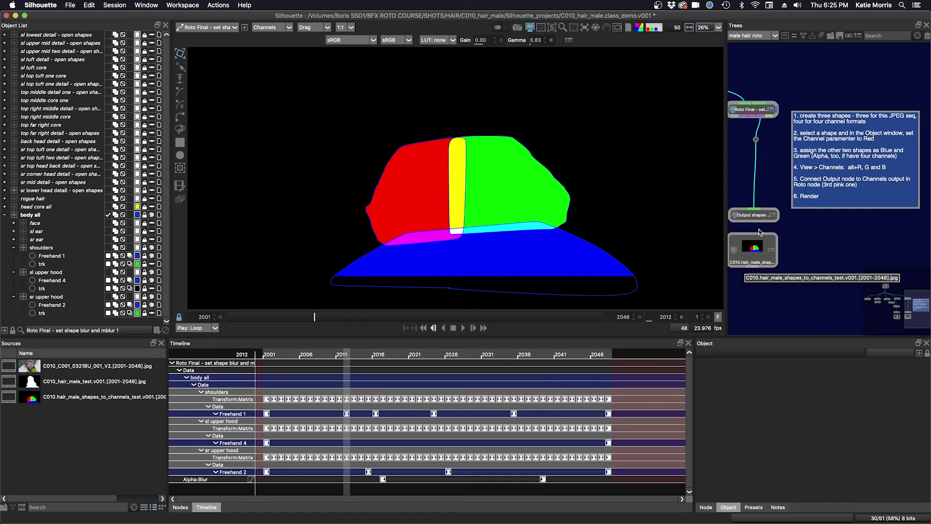
Select the C010.hair_male_shapes_to_channels_test read node and play its RGB matte through frames 2018–2043
click(757, 250)
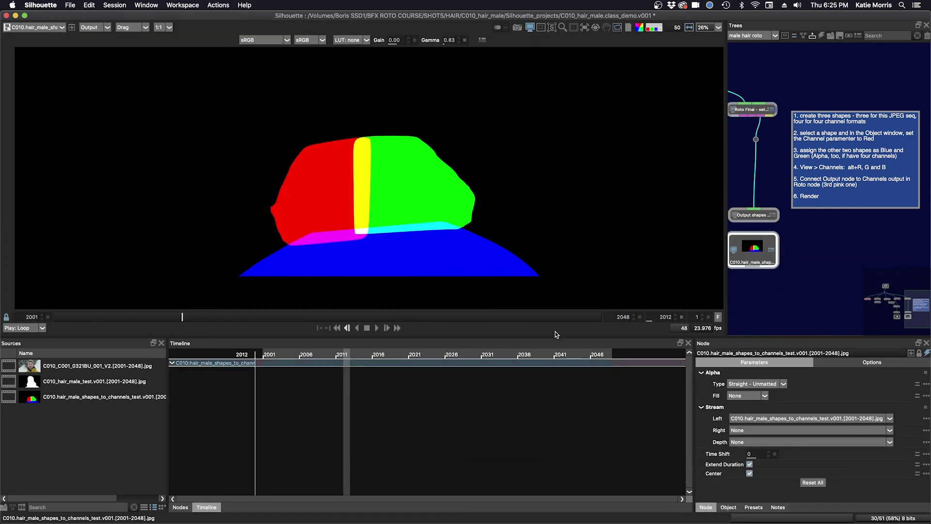
click(378, 329)
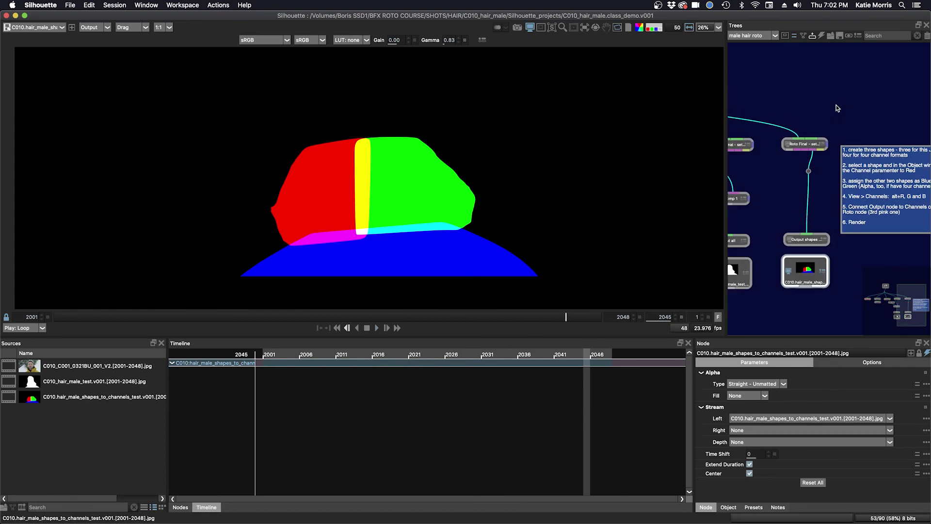
Select Roto Final - set widths, enlarge and centre the viewer on the face, and play it
scroll(814, 126, left, 3)
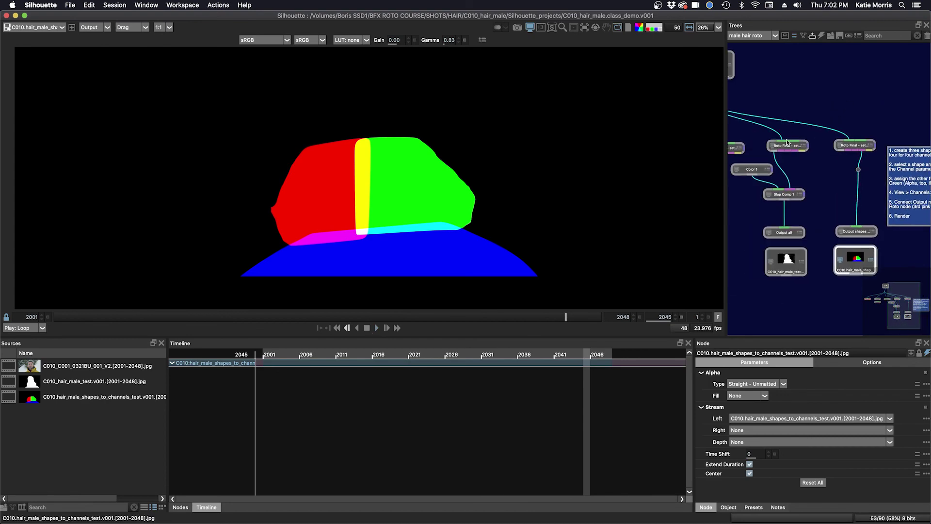
click(787, 145)
scroll(795, 140, left, 4)
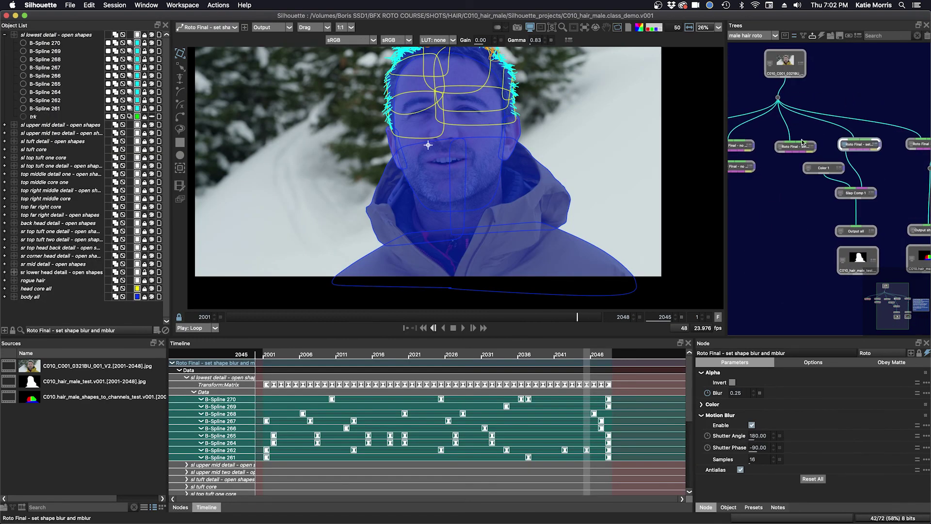
click(793, 148)
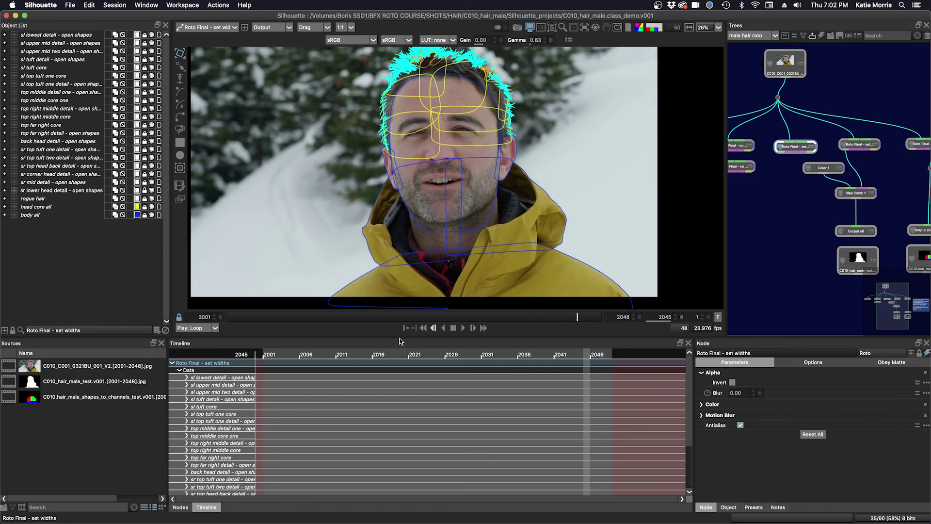
drag(400, 336, 400, 409)
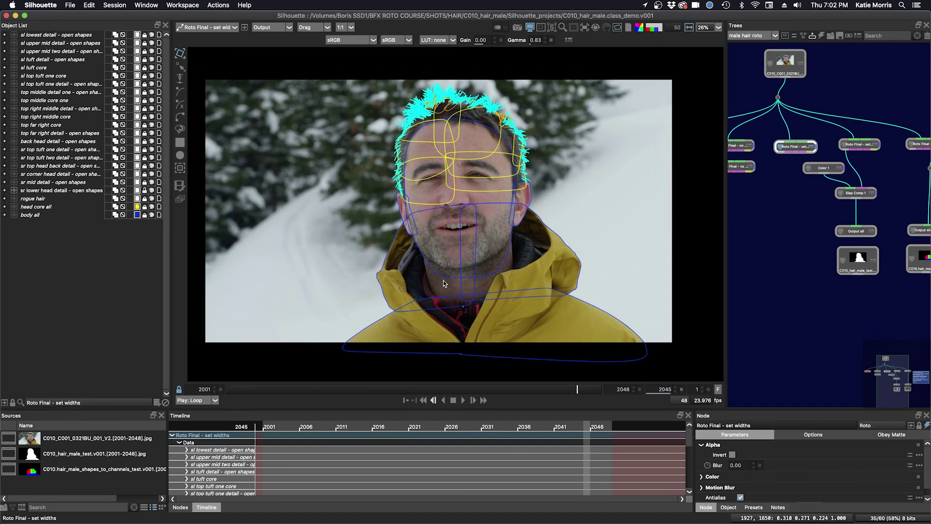
scroll(444, 280, up, 3)
drag(443, 281, 432, 336)
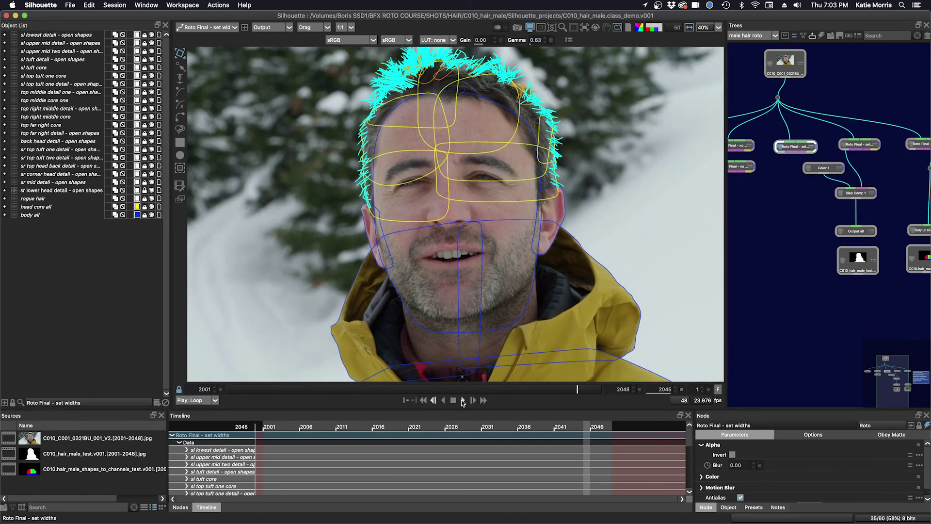
click(463, 401)
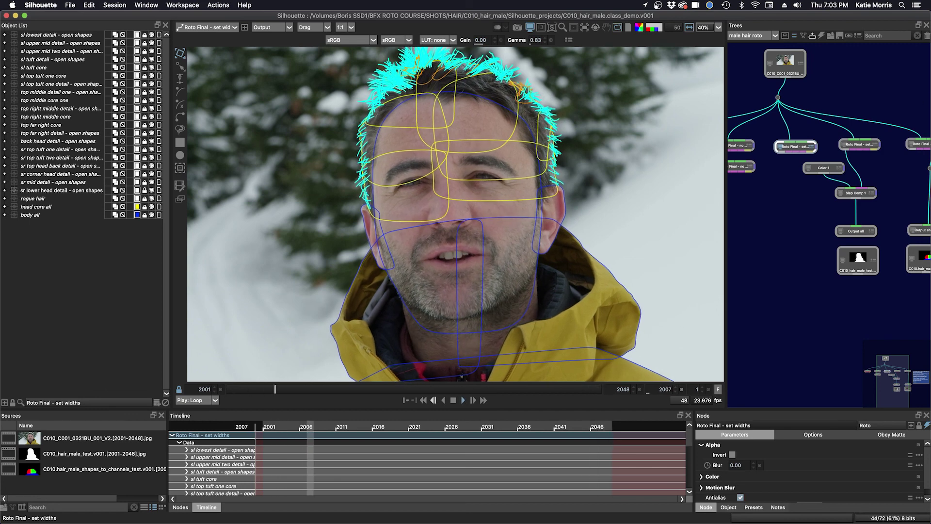